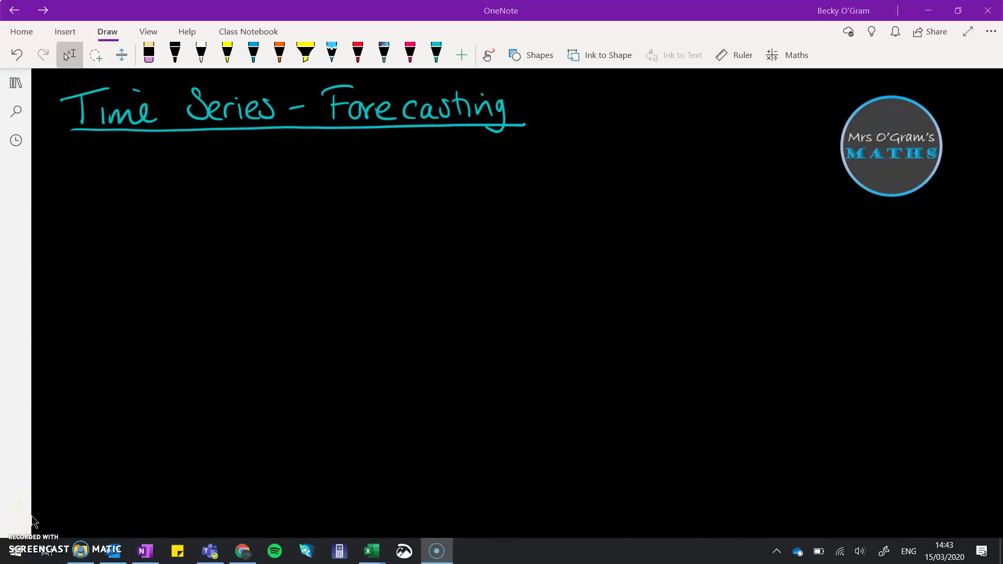
Step: Bring up NZGrapher with TS - Penguin.csv kept as the dataset and review its trend, seasonal and residual panels
left_click(243, 551)
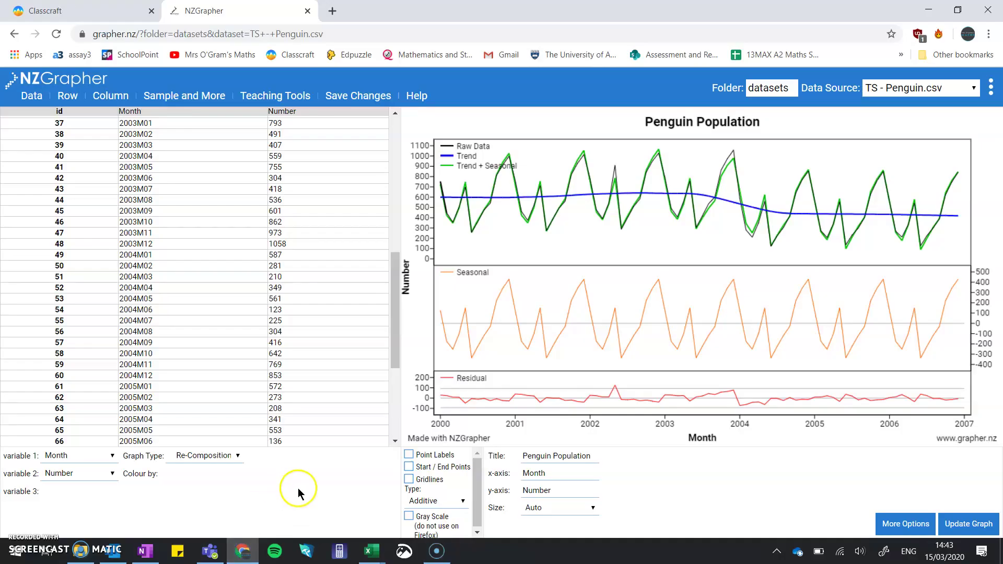
scroll(361, 426, "up", 5)
left_click(666, 214)
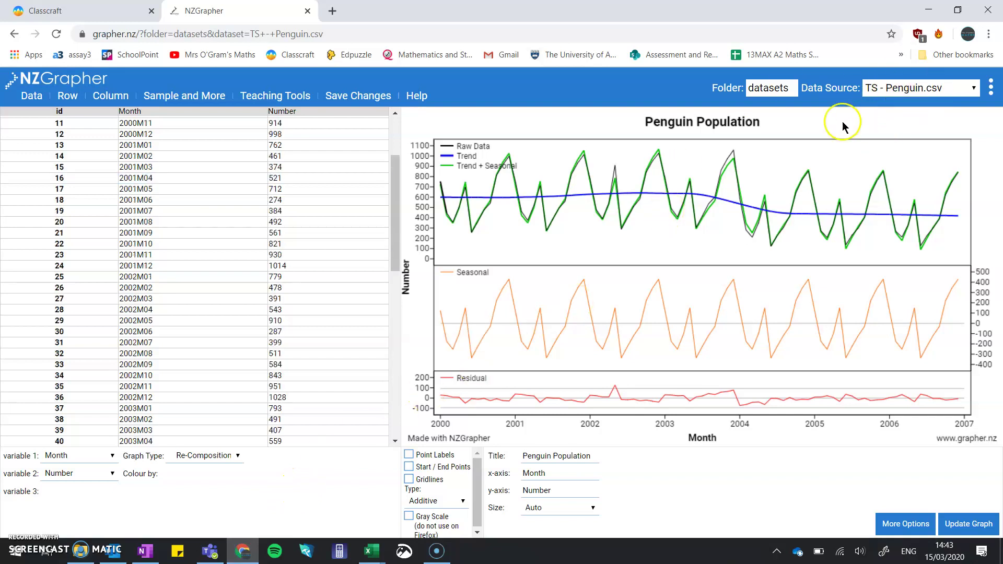
left_click(975, 87)
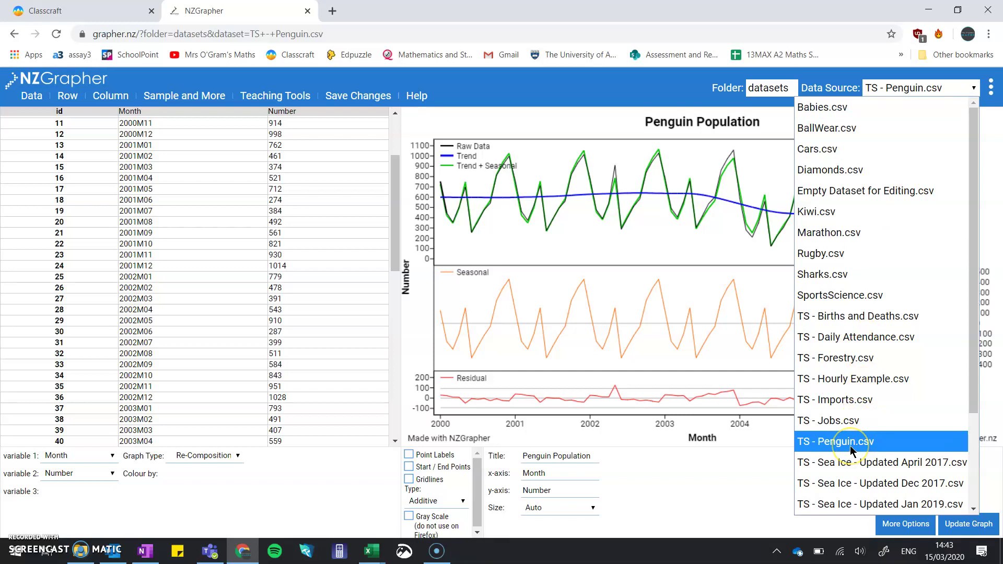
left_click(499, 129)
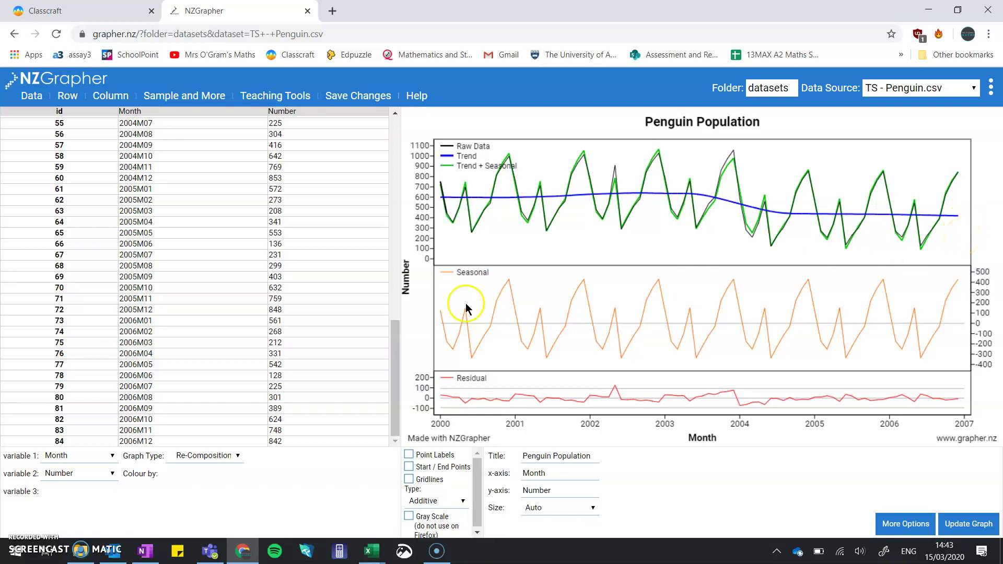
mouse_move(454, 226)
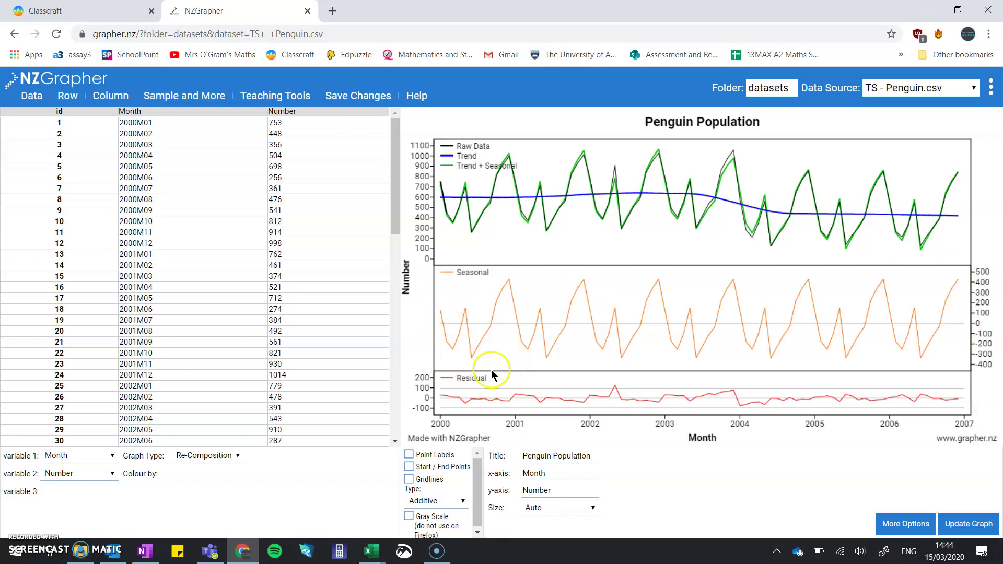
scroll(484, 403, "down", 1)
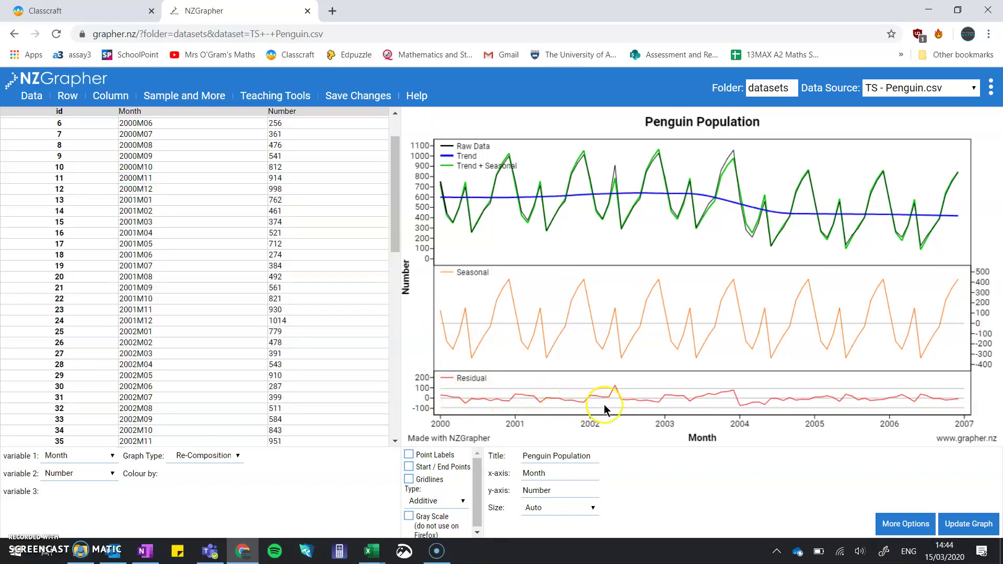
scroll(642, 403, "down", 5)
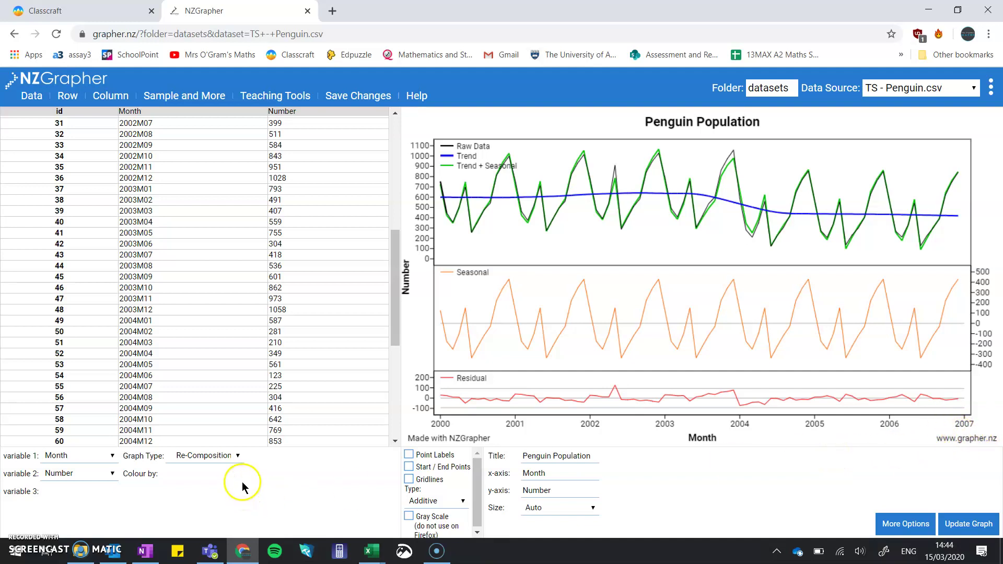
Step: Change the Penguin Population graph type to Time Series > Forecasts and bring the 2006 rows into view
left_click(238, 457)
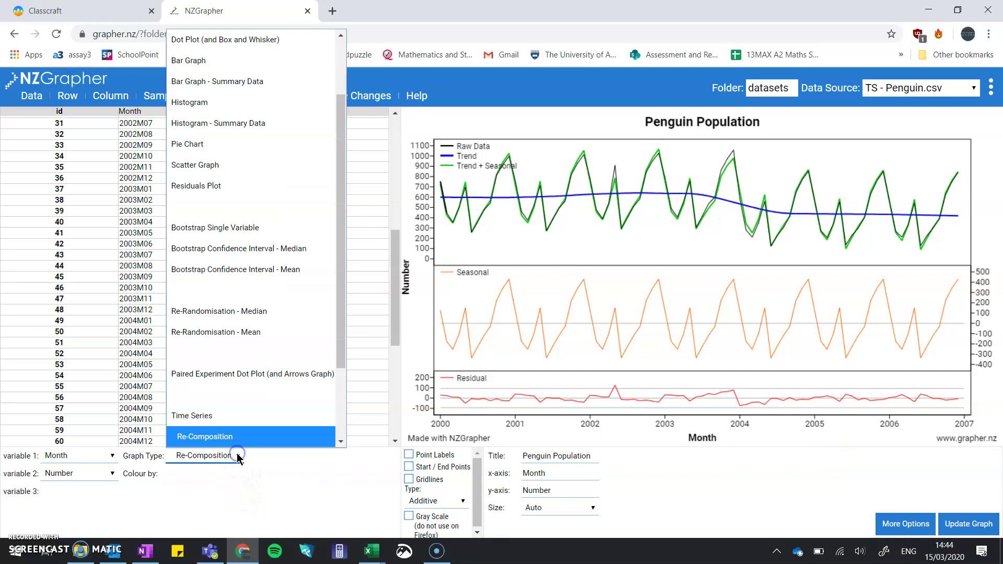
scroll(235, 413, "down", 2)
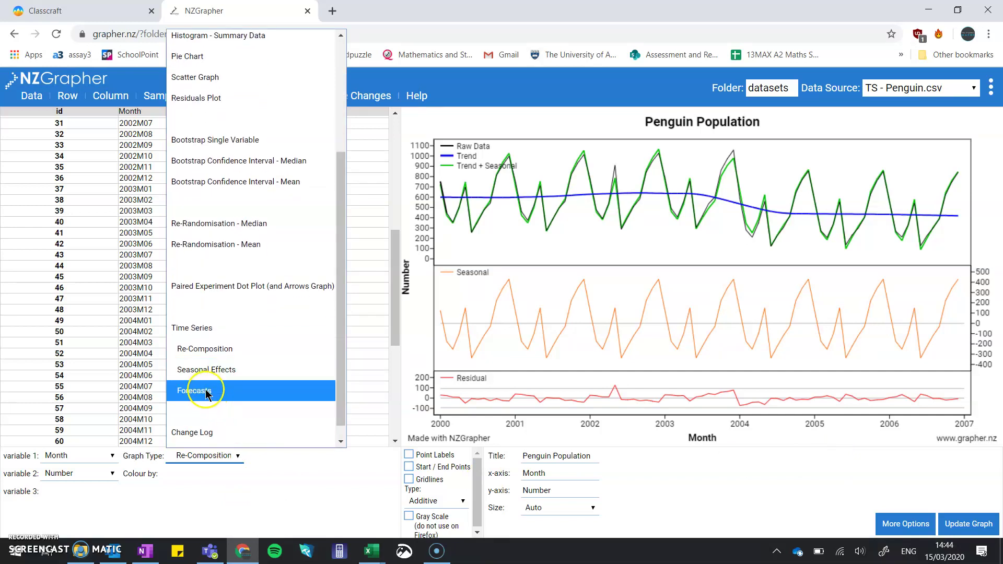
left_click(204, 394)
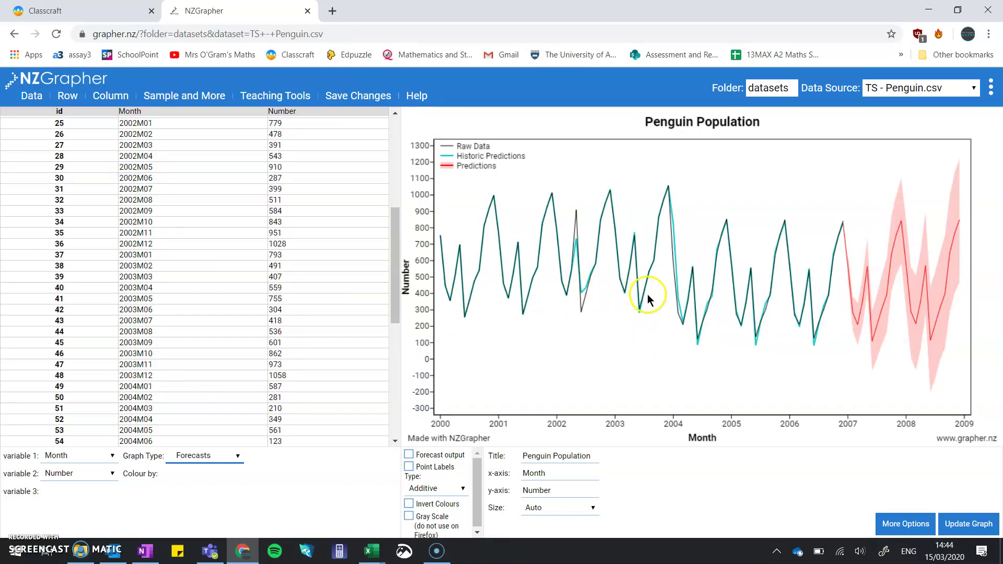
key("Page_Down")
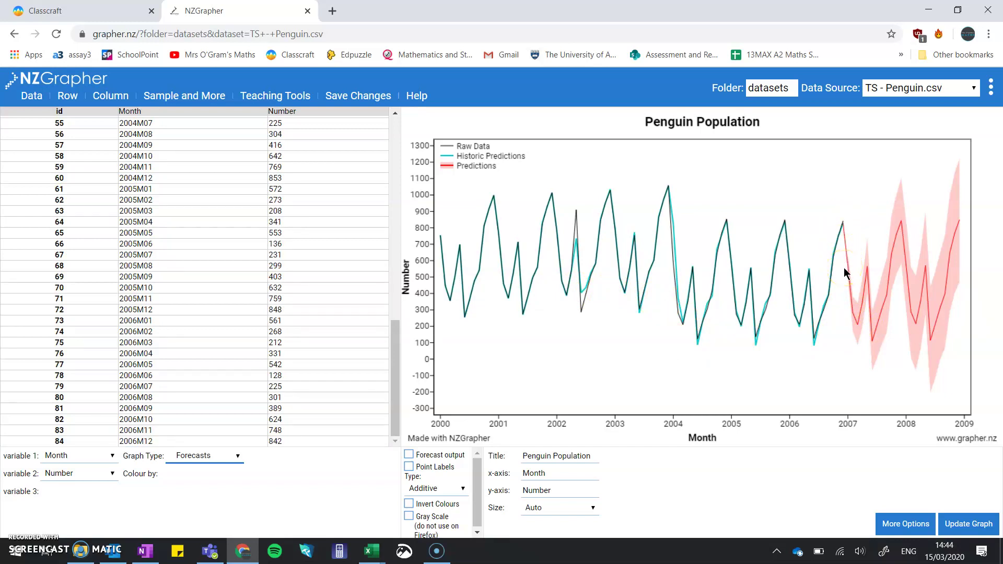
mouse_move(846, 273)
left_mouse_down()
mouse_move(845, 241)
mouse_move(860, 321)
mouse_move(863, 287)
mouse_move(942, 289)
left_mouse_up()
mouse_move(957, 283)
left_mouse_down()
mouse_move(958, 186)
mouse_move(958, 289)
left_mouse_up()
left_click_drag(959, 295, 956, 318)
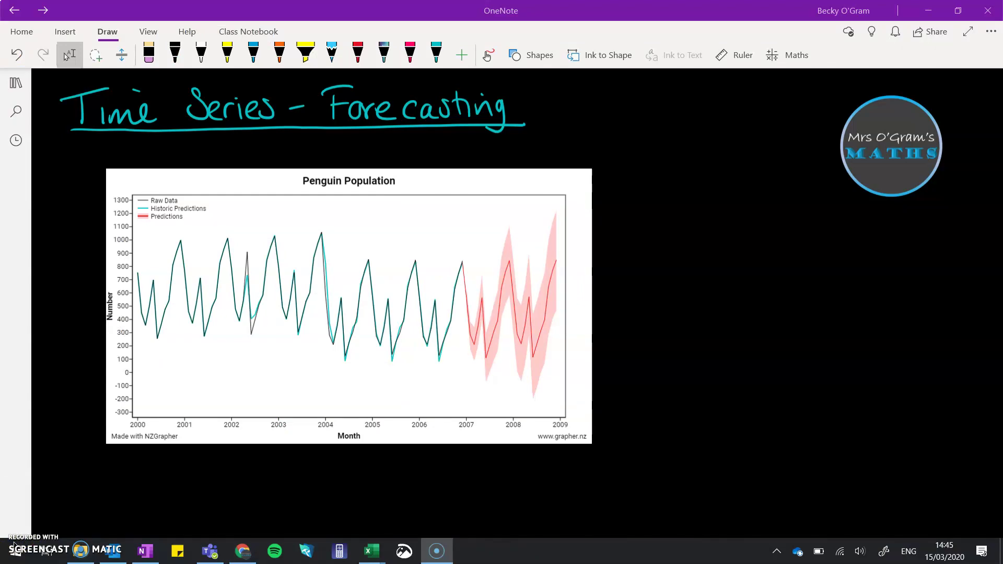
Step: Tick Forecast output to list Min, Prediction and Max values for 2007M01–2008M12
left_click(244, 553)
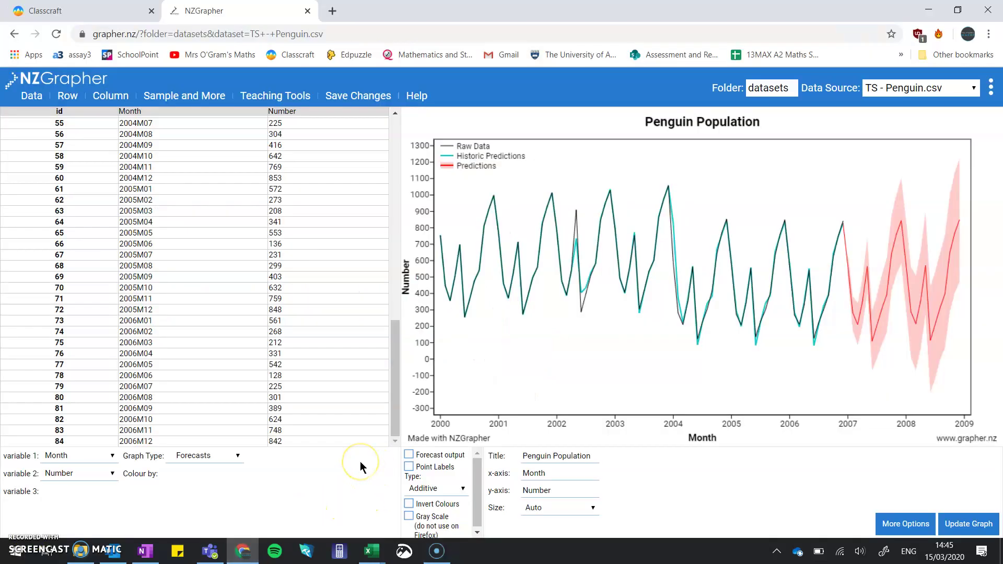
left_click(409, 454)
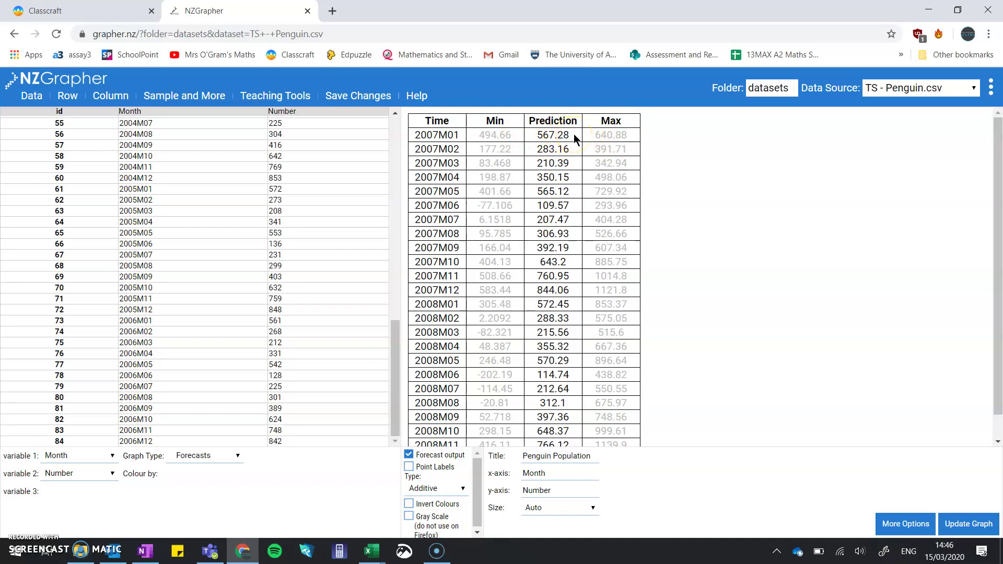
scroll(534, 246, "down", 1)
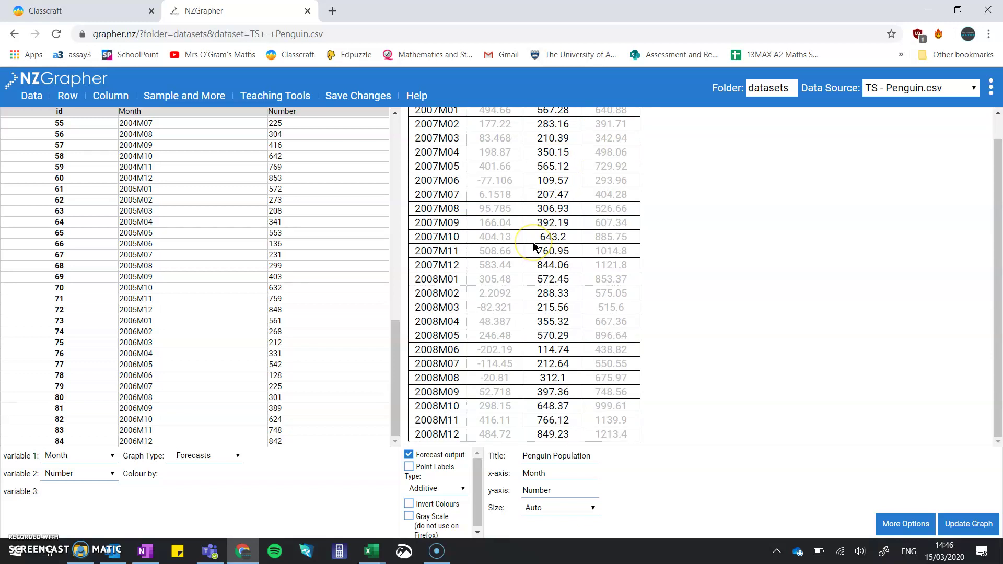
scroll(532, 374, "up", 1)
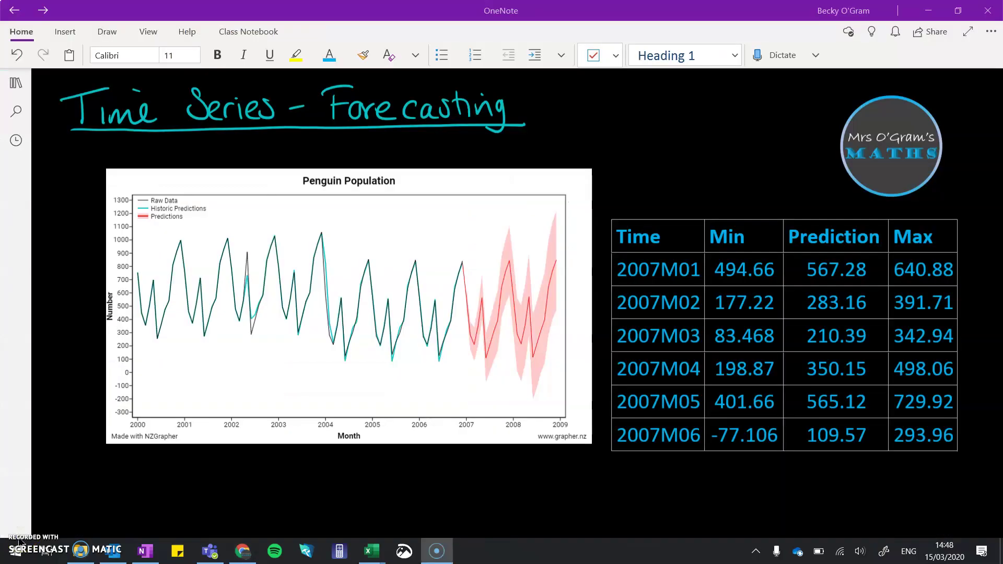
Step: Return to OneNote and scroll to the 2007M01–M06 forecast table and June 2007 handwritten notes
left_click(712, 175)
scroll(967, 395, "down", 2)
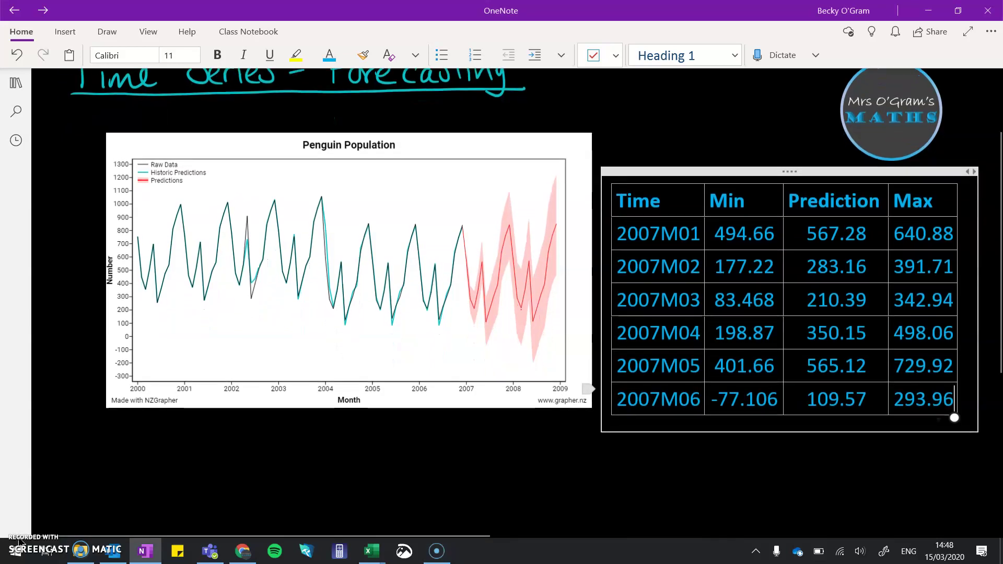
scroll(967, 395, "down", 2)
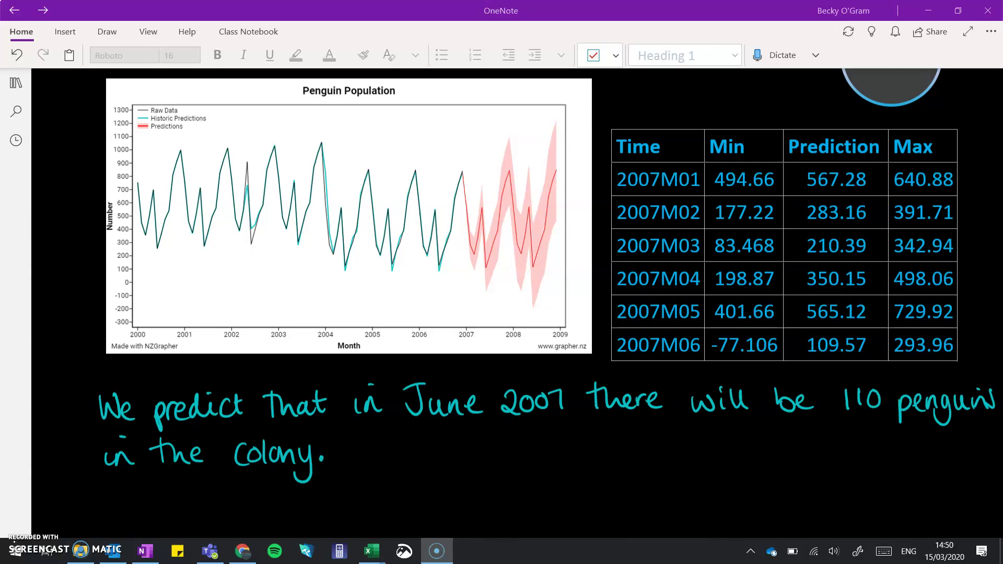
scroll(502, 303, "down", 2)
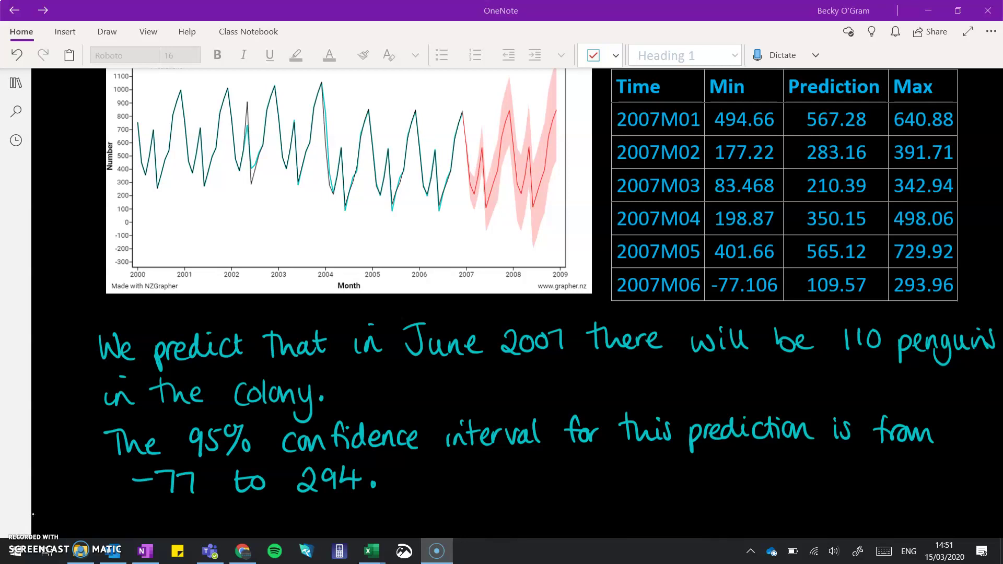
scroll(518, 303, "down", 3)
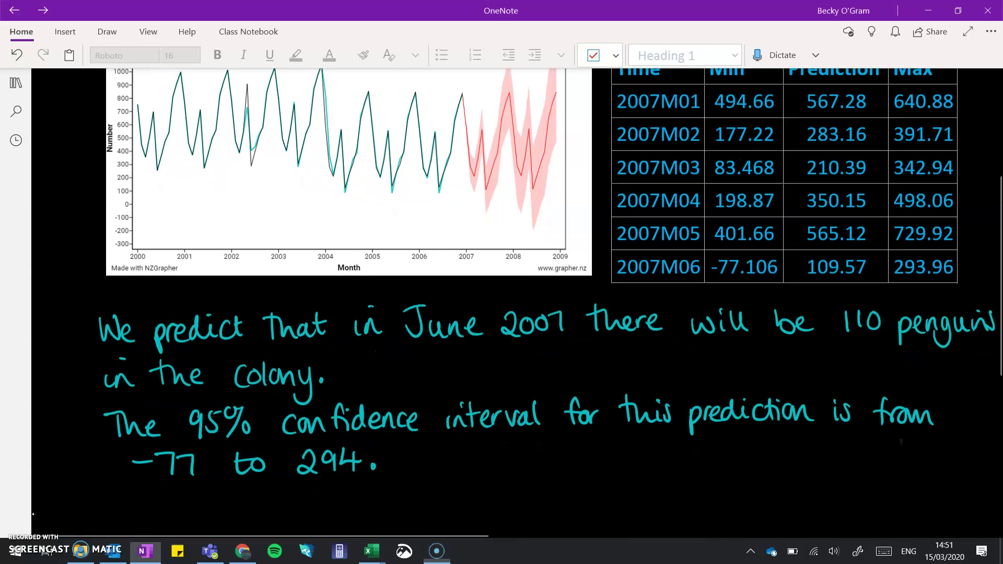
scroll(517, 303, "down", 2)
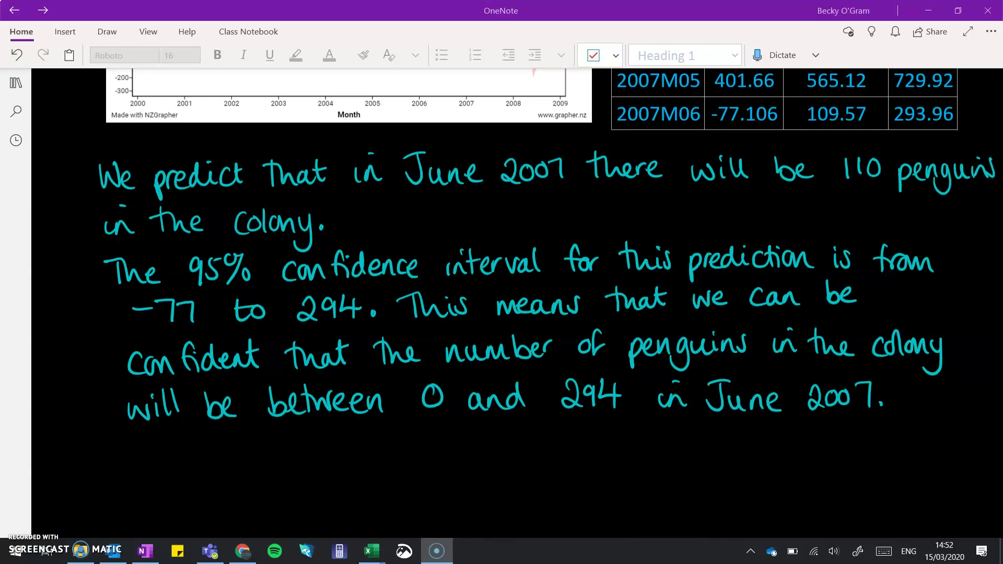
scroll(626, 426, "up", 1)
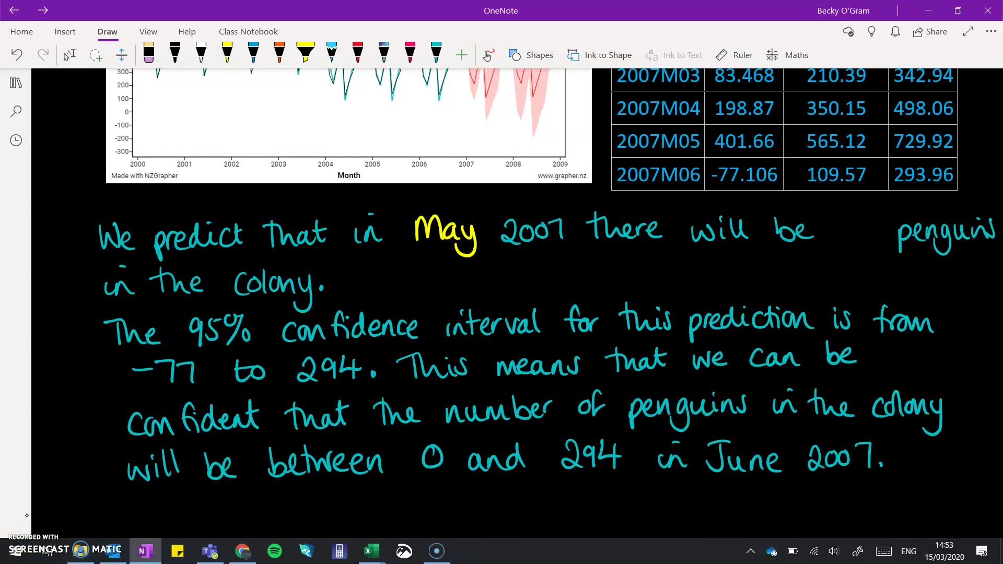
Step: In yellow ink, write 565 penguins and replace the interval bounds −77 and 294 with 402 and 730
left_click(228, 52)
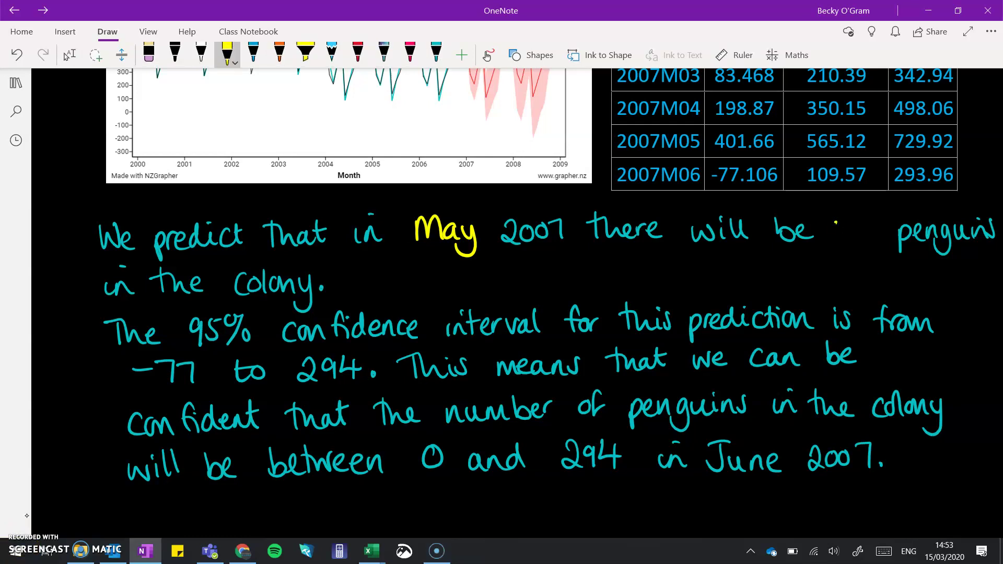
left_click_drag(842, 229, 835, 239)
mouse_move(838, 219)
left_mouse_down()
mouse_move(866, 227)
mouse_move(867, 238)
mouse_move(884, 219)
left_mouse_up()
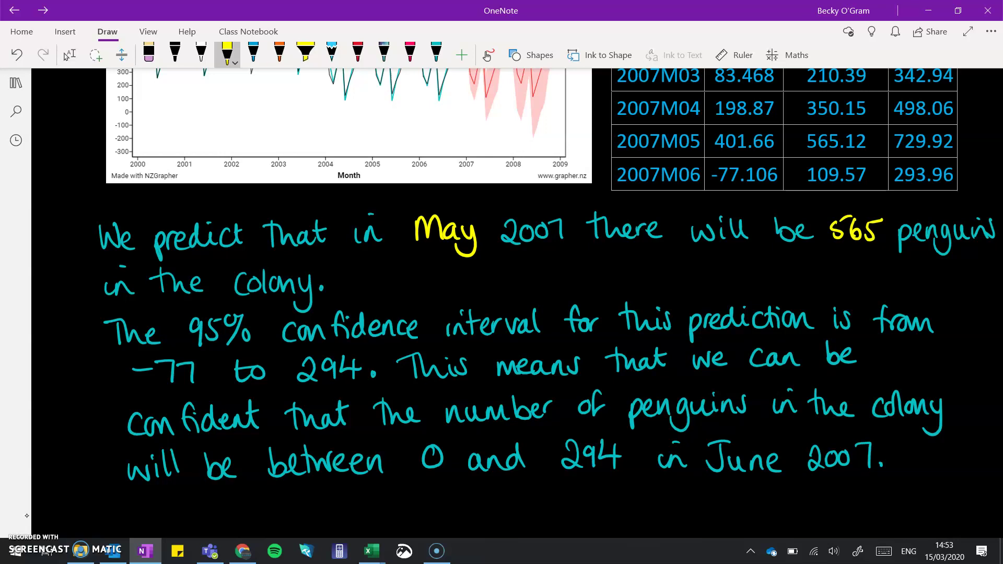
mouse_move(157, 371)
left_mouse_down()
mouse_move(194, 372)
mouse_move(131, 380)
mouse_move(158, 373)
left_mouse_up()
mouse_move(147, 362)
left_mouse_down()
mouse_move(147, 387)
mouse_move(185, 362)
mouse_move(200, 383)
left_mouse_up()
left_click_drag(297, 369, 355, 369)
mouse_move(294, 359)
left_mouse_down()
mouse_move(309, 380)
mouse_move(325, 369)
mouse_move(325, 380)
mouse_move(348, 360)
left_mouse_up()
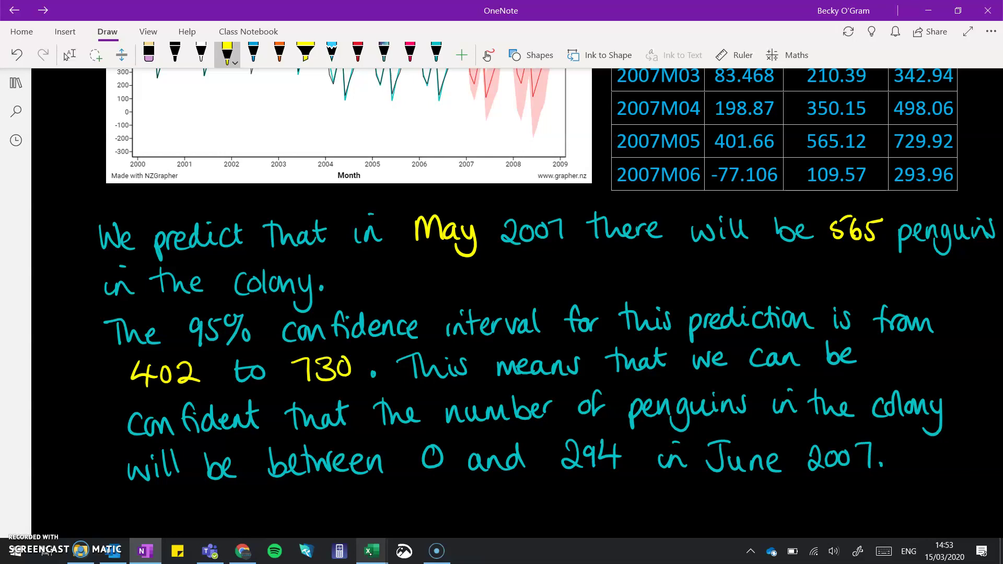
Step: Correct the conclusion to read between 402 and 730 in May 2007
left_click(433, 457)
mouse_move(411, 443)
left_mouse_down()
mouse_move(403, 462)
mouse_move(420, 458)
left_mouse_up()
left_click_drag(415, 450, 413, 469)
left_click_drag(421, 455, 427, 467)
left_click_drag(436, 451, 450, 466)
left_click_drag(563, 454, 622, 454)
mouse_move(544, 444)
left_mouse_down()
mouse_move(561, 466)
mouse_move(571, 464)
left_mouse_up()
mouse_move(601, 446)
left_mouse_down()
mouse_move(591, 453)
mouse_move(601, 445)
left_mouse_up()
mouse_move(707, 457)
left_mouse_down()
mouse_move(781, 463)
mouse_move(732, 441)
mouse_move(715, 469)
mouse_move(738, 466)
left_mouse_up()
mouse_move(750, 452)
left_mouse_down()
mouse_move(741, 465)
mouse_move(757, 466)
left_mouse_up()
mouse_move(760, 452)
left_mouse_down()
mouse_move(770, 472)
mouse_move(752, 484)
left_mouse_up()
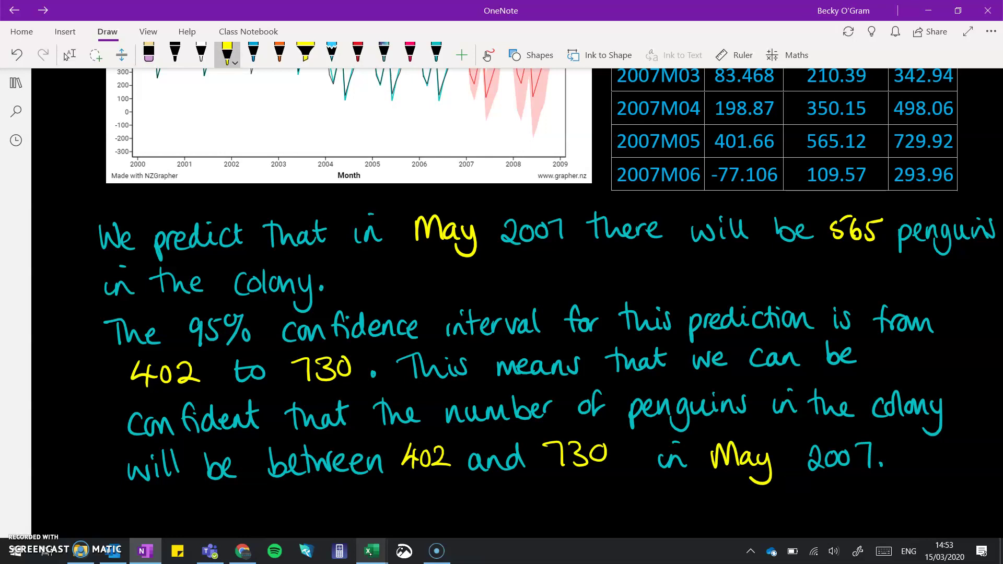
left_click(436, 551)
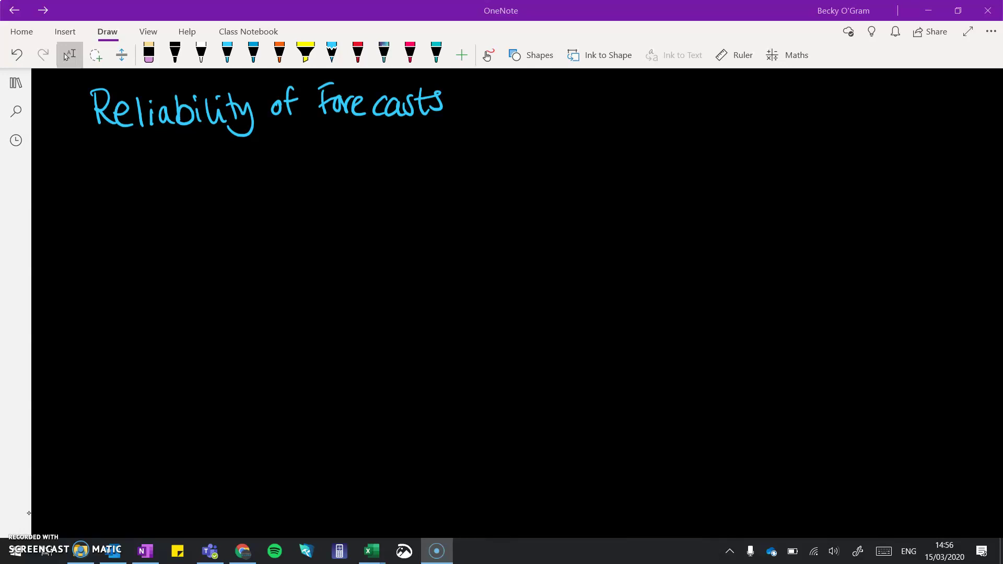
Step: Draw a light-blue underline beneath the Reliability of Forecasts heading, then switch back to selection
left_click_drag(92, 136, 452, 120)
scroll(517, 304, "up", 15)
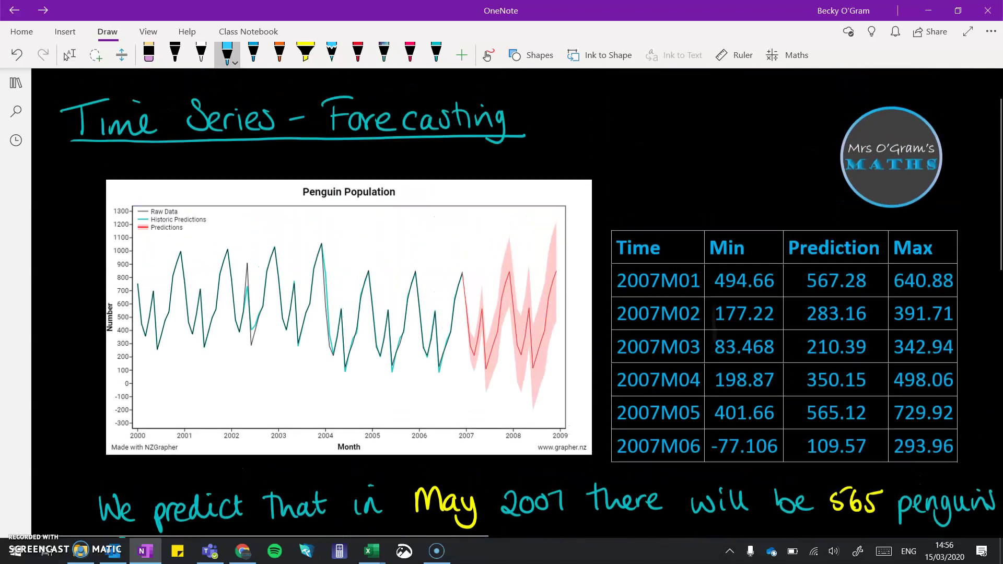
left_click(66, 56)
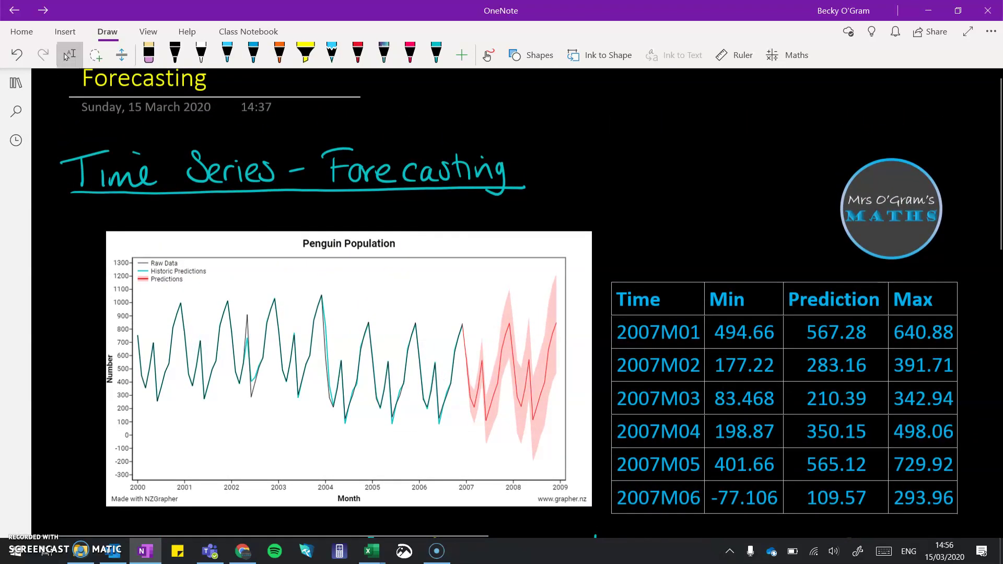
scroll(517, 303, "down", 1)
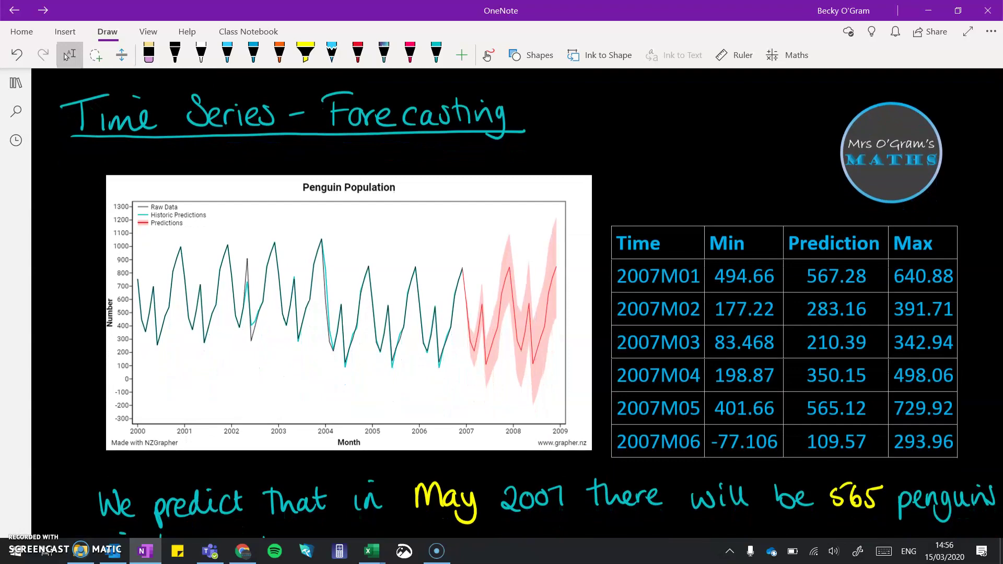
scroll(517, 303, "down", 13)
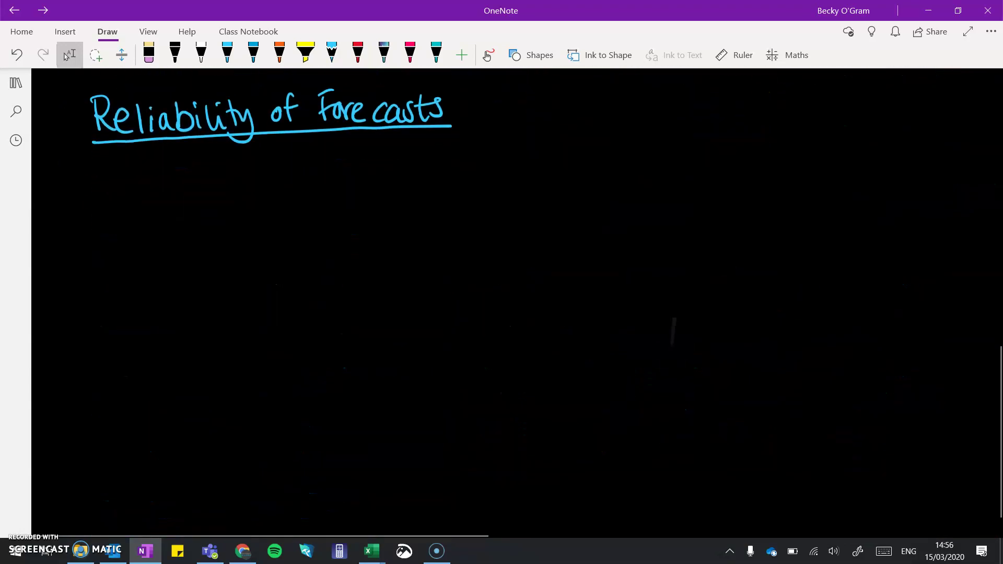
Step: Show the penguin data in NZGrapher as a Re-Composition graph
left_click(242, 550)
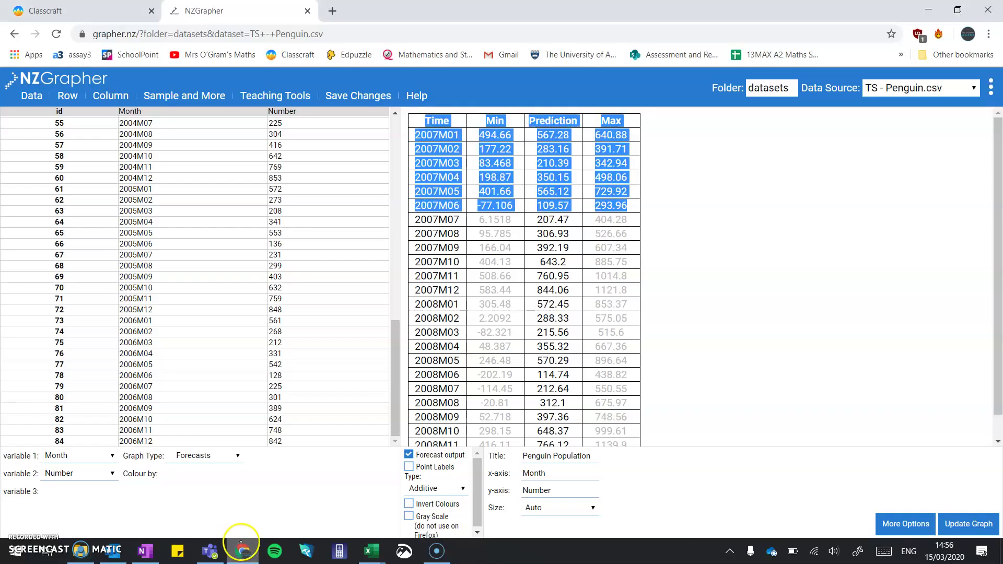
left_click(216, 456)
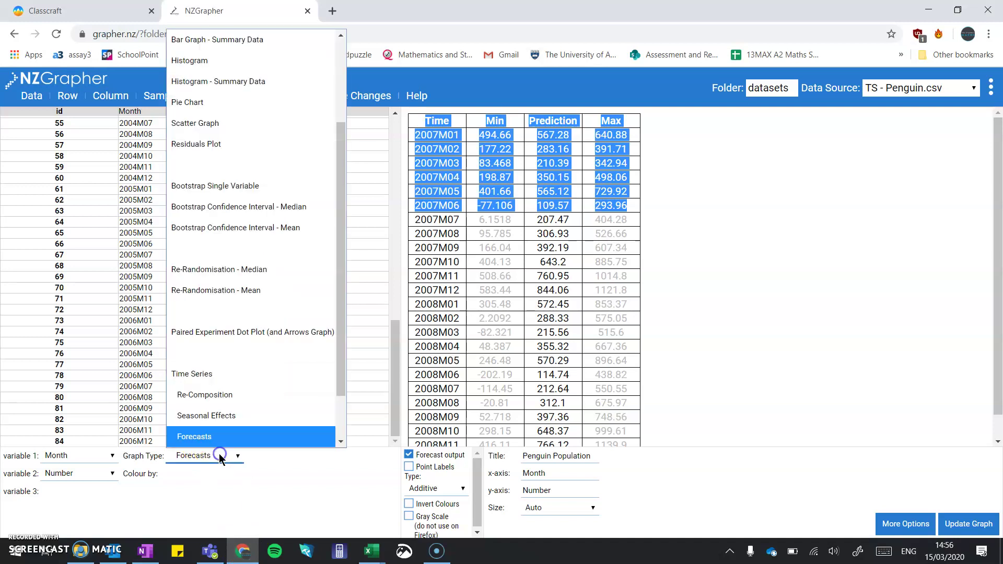
left_click(209, 396)
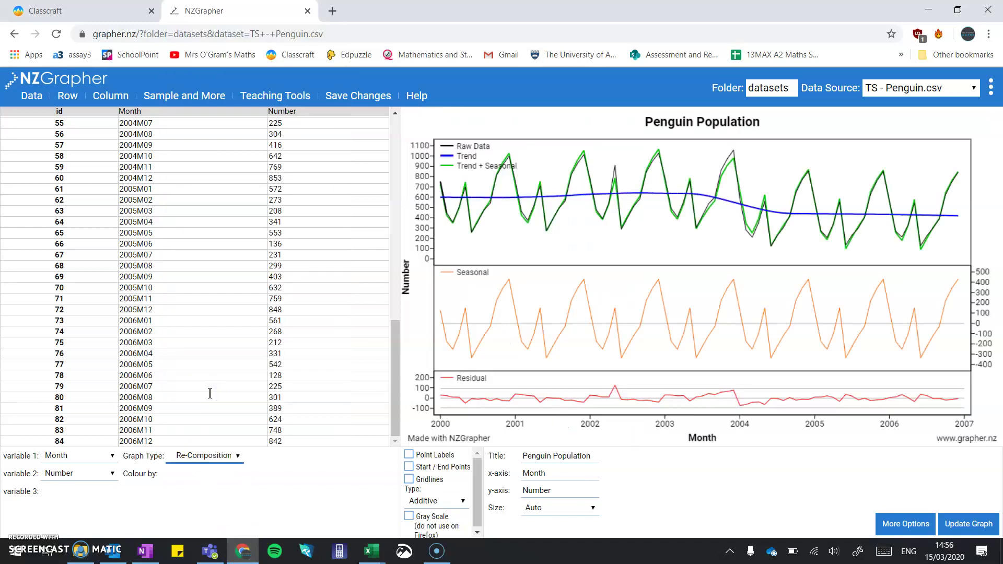
scroll(210, 393, "down", 1)
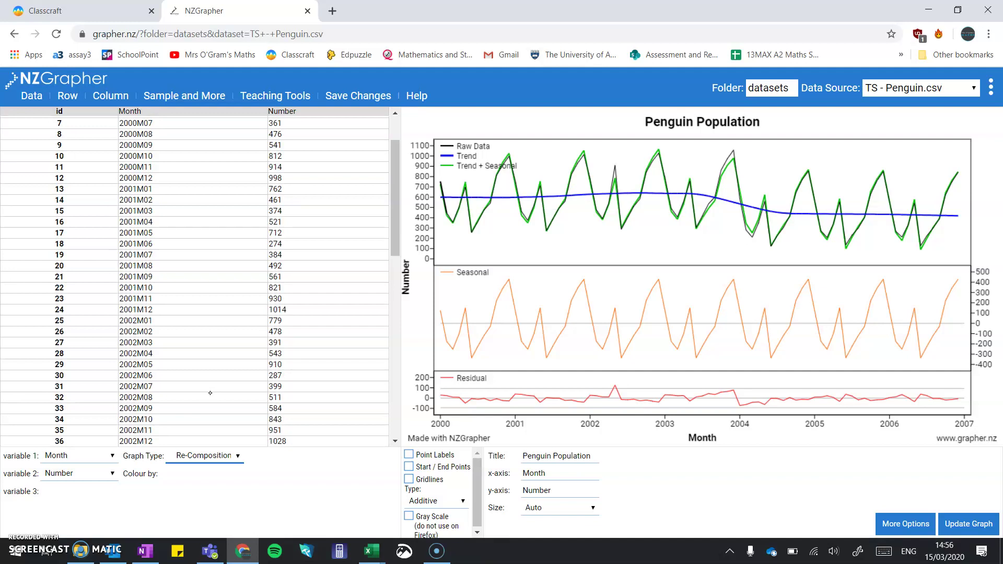
scroll(210, 393, "down", 5)
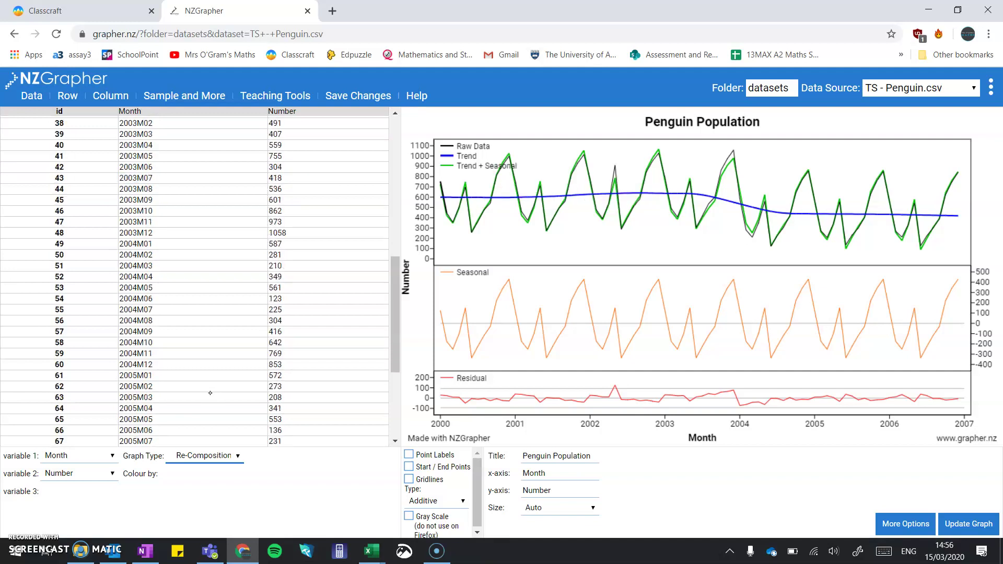
scroll(210, 393, "up", 3)
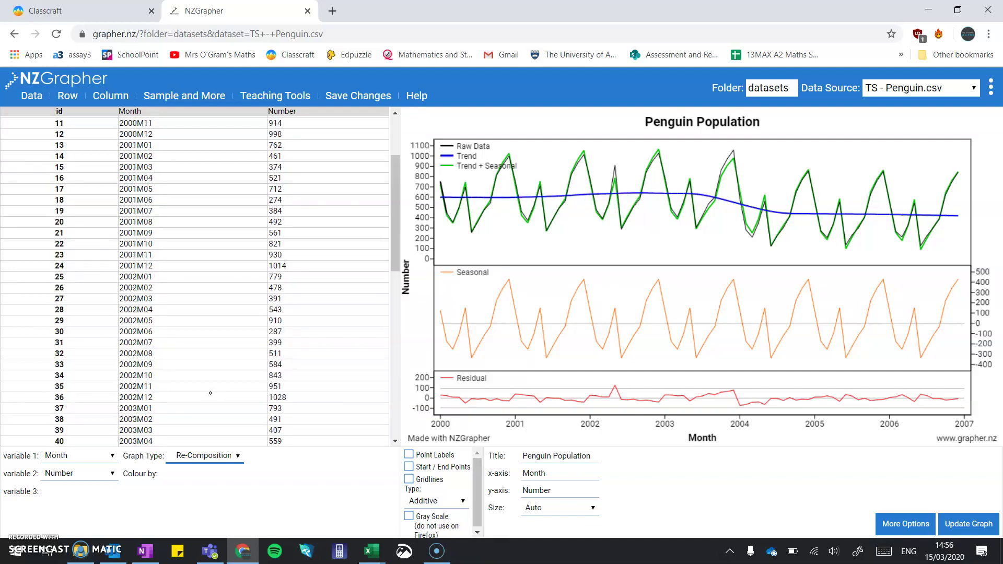
scroll(210, 393, "down", 5)
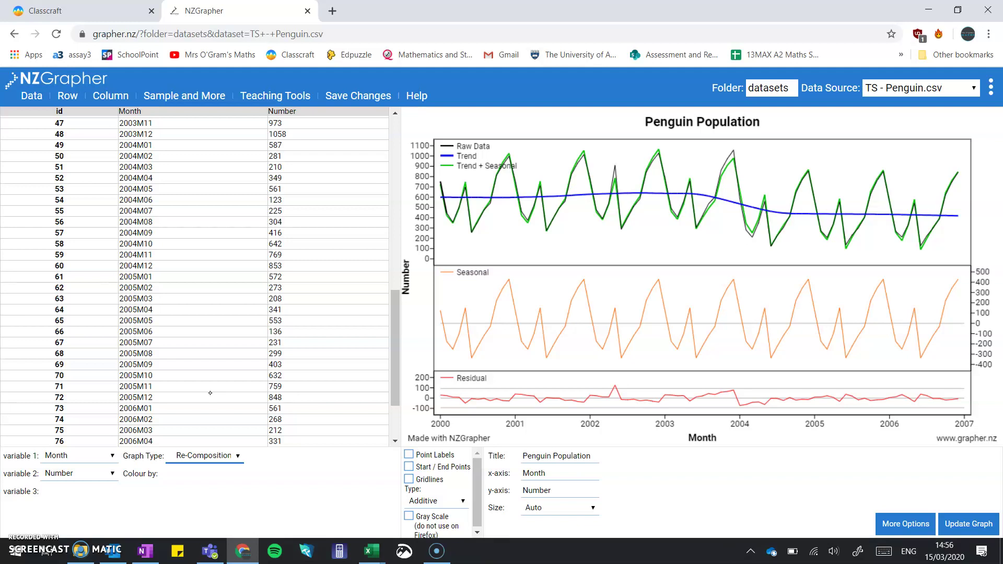
Step: Download the penguin data as data (1).csv and open it in Excel
scroll(210, 393, "down", 2)
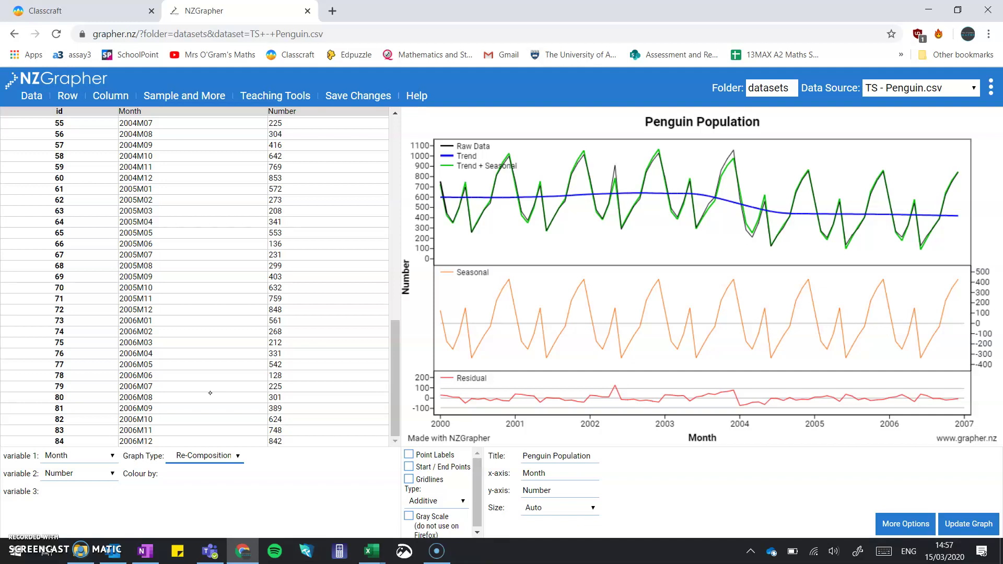
left_click(31, 97)
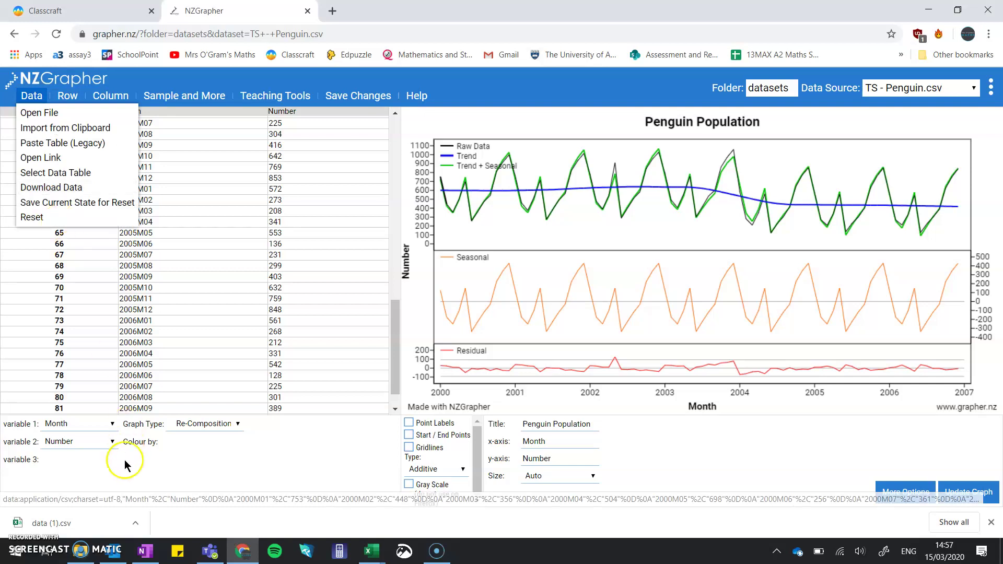
left_click(82, 521)
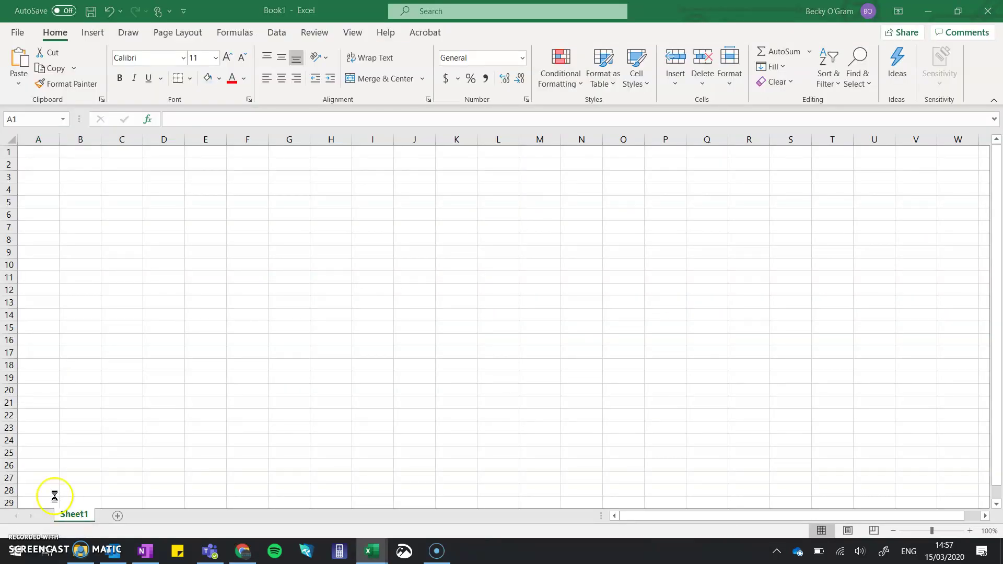
Step: Clear rows 74–85 (the 2006 months) so the penguin data ends at 2005M12
scroll(108, 245, "down", 8)
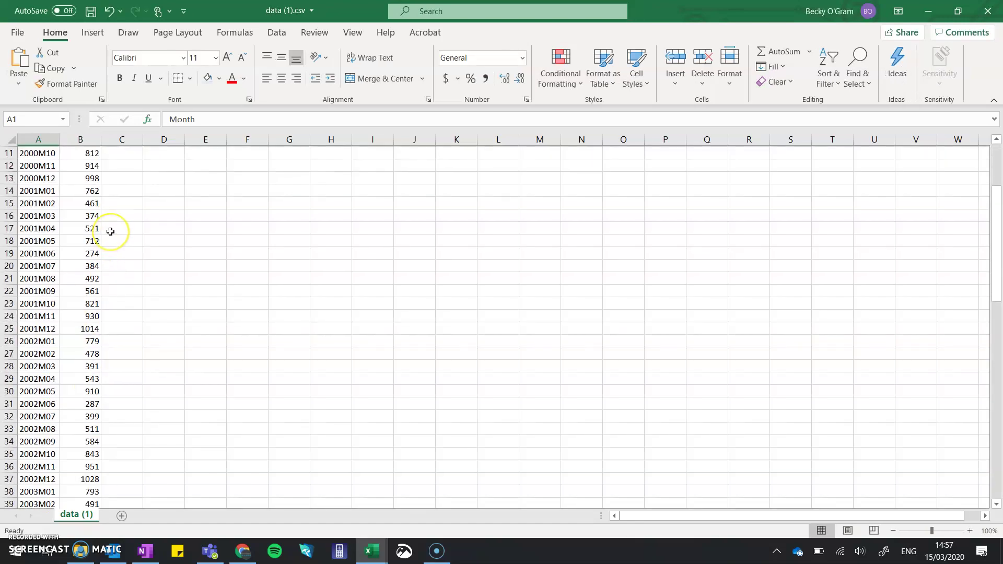
scroll(110, 231, "down", 17)
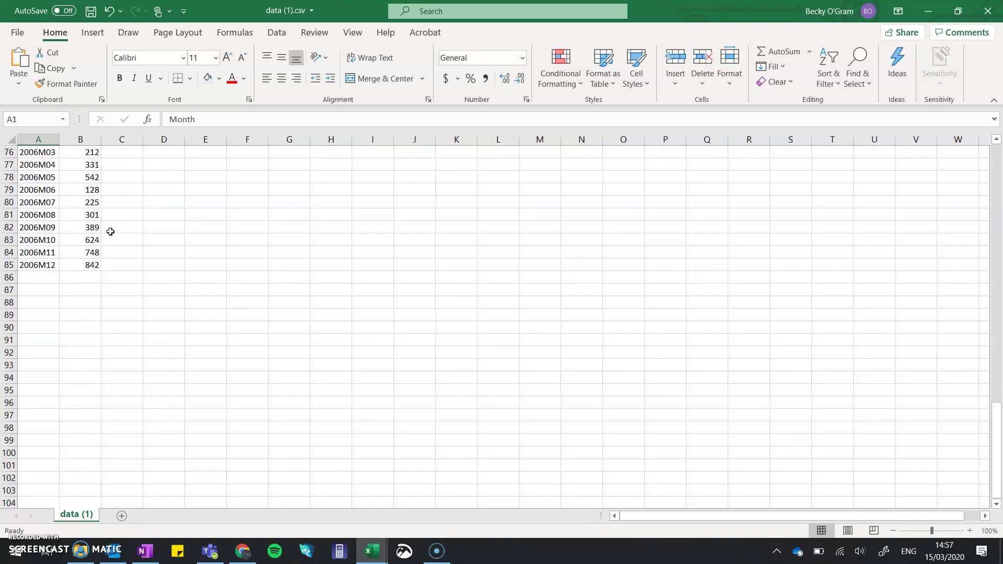
scroll(110, 231, "up", 2)
scroll(110, 231, "up", 2)
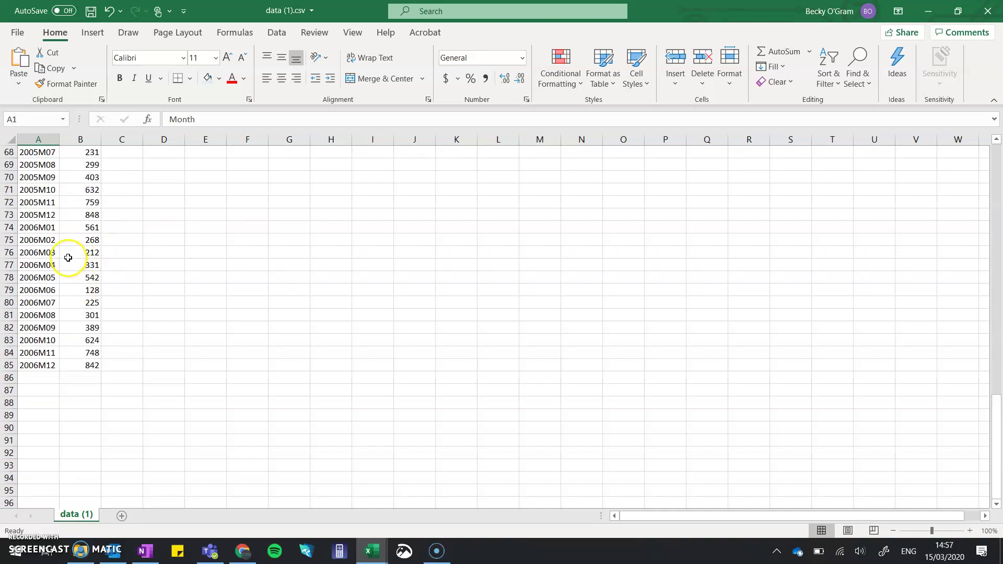
left_click_drag(44, 243, 89, 377)
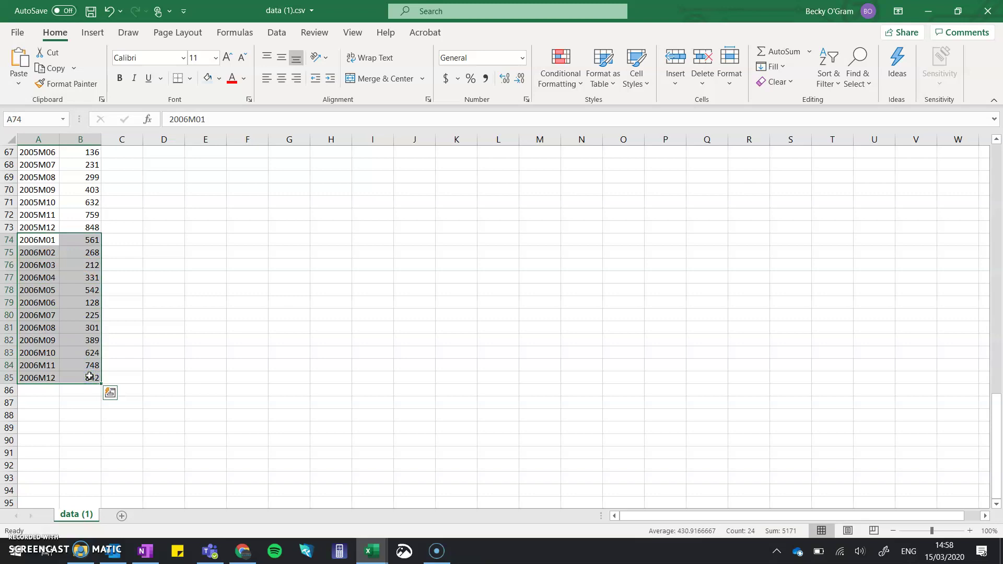
key("Delete")
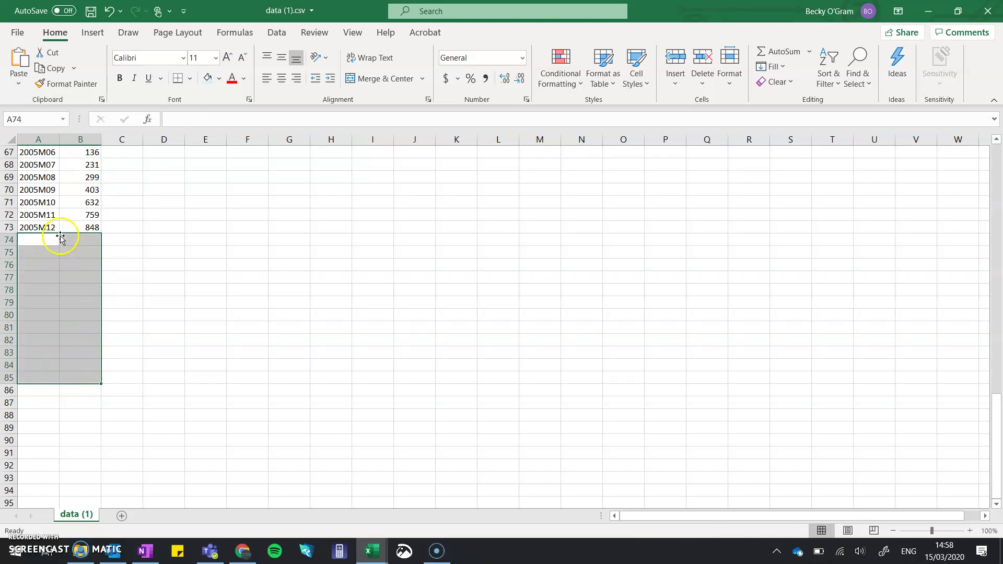
left_click(70, 245)
Step: Copy the Month and Number data in A1:B73, up to 2005M12
scroll(70, 245, "up", 5)
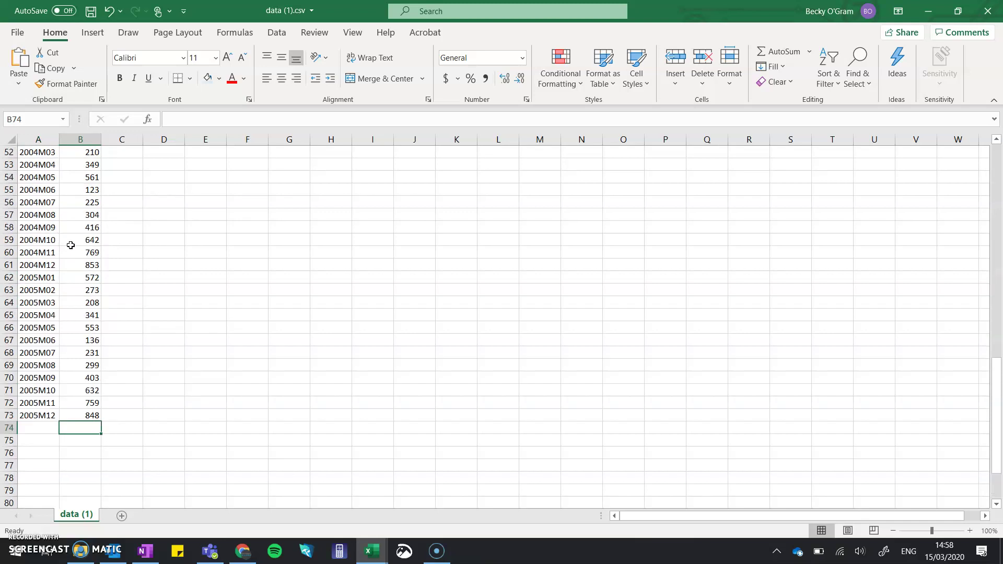
scroll(71, 245, "up", 1)
left_click_drag(84, 455, 46, 159)
key("ctrl+c")
right_click(46, 158)
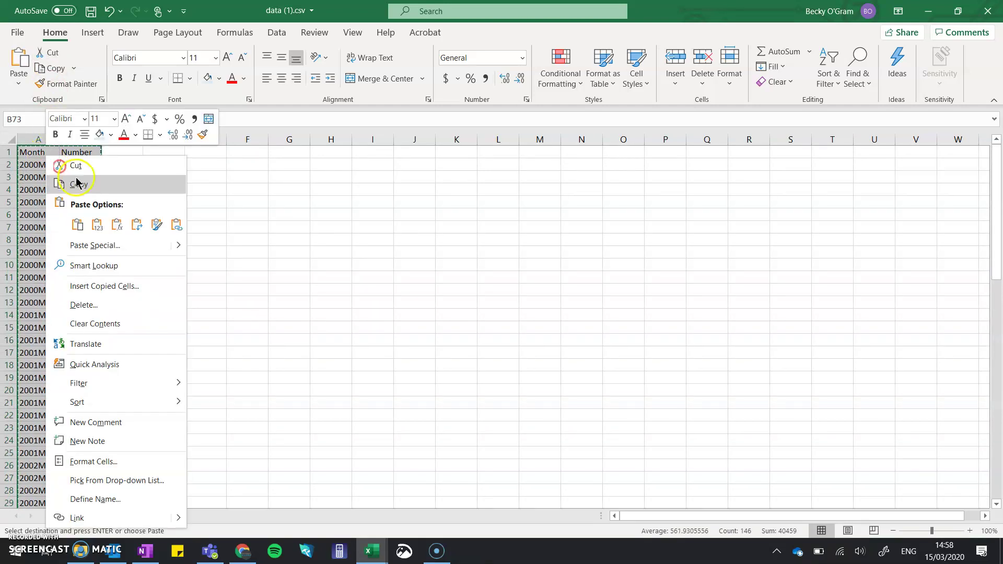
left_click(77, 225)
right_click(46, 157)
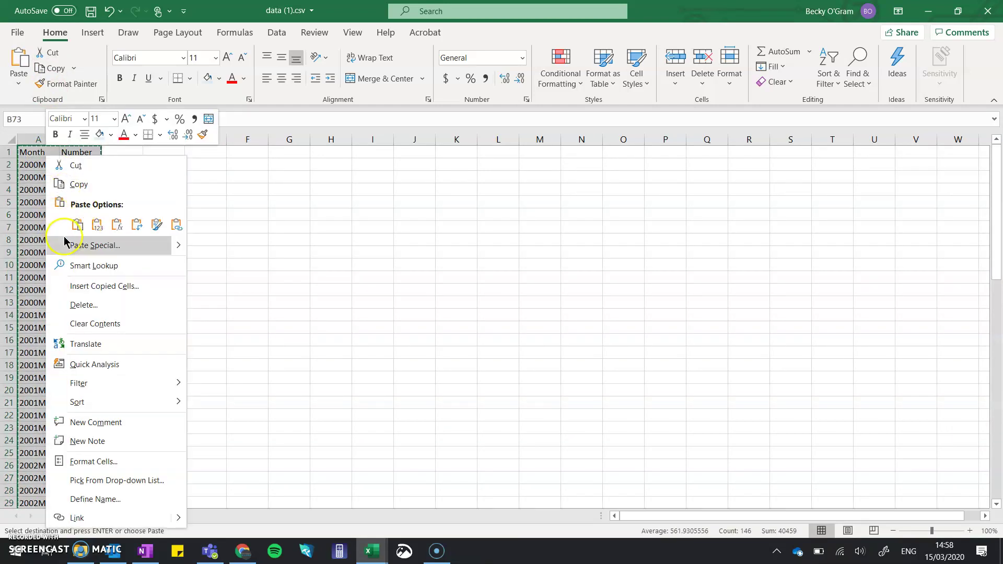
left_click(248, 285)
mouse_move(195, 549)
key("alt+Tab")
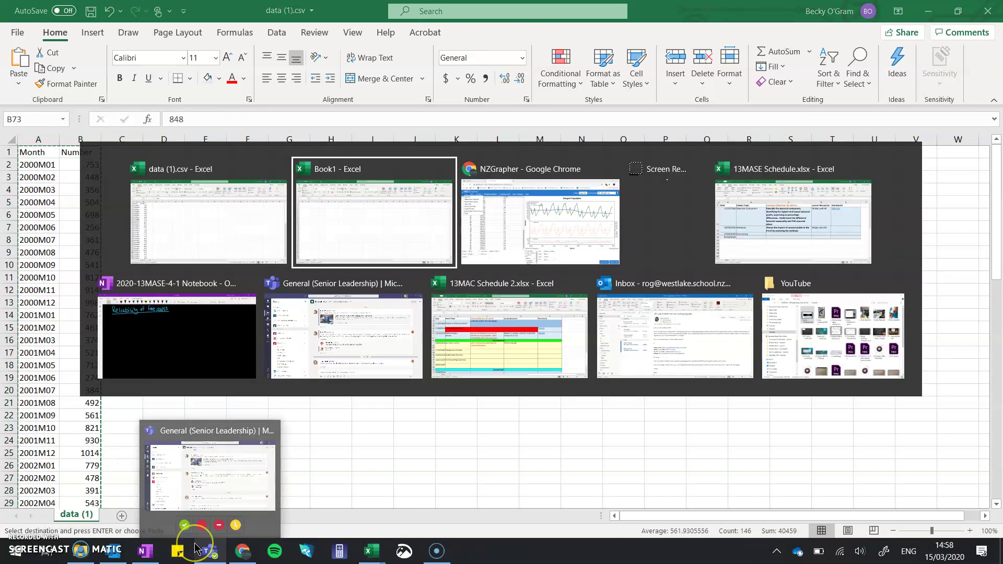
Step: Import the copied penguin data from the clipboard into NZGrapher and choose the Forecasts graph type
key("alt+Tab")
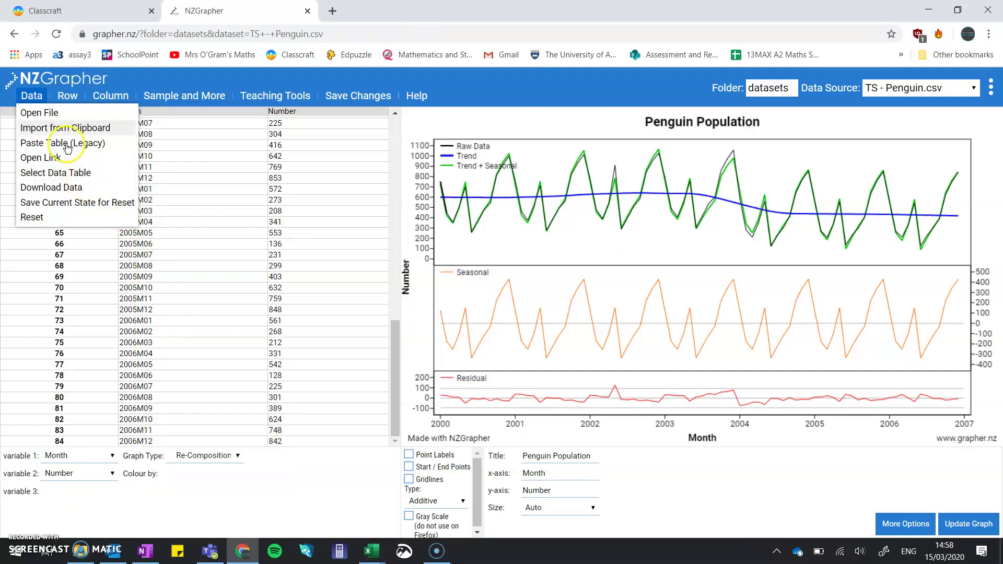
left_click(47, 128)
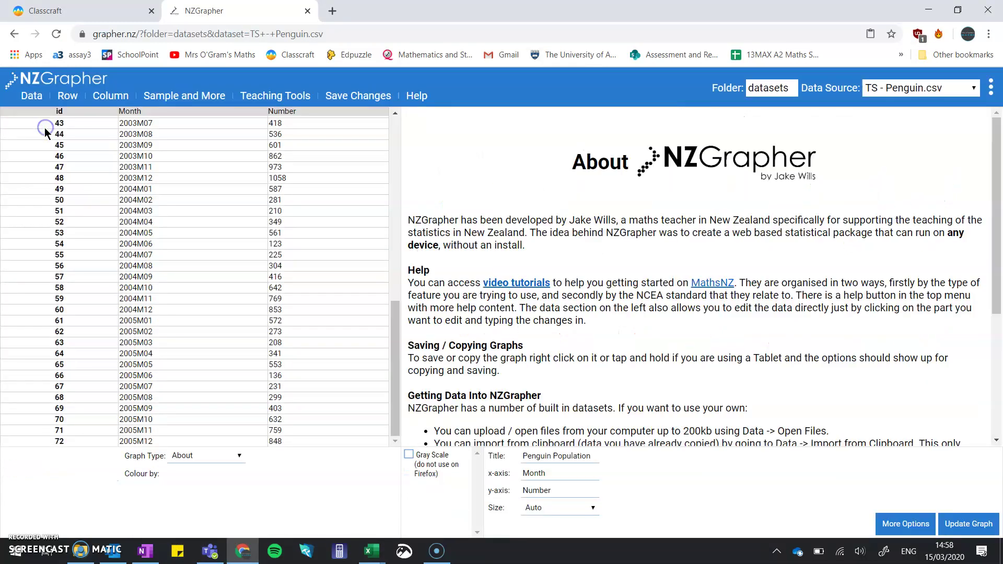
left_click(214, 456)
scroll(224, 441, "down", 1)
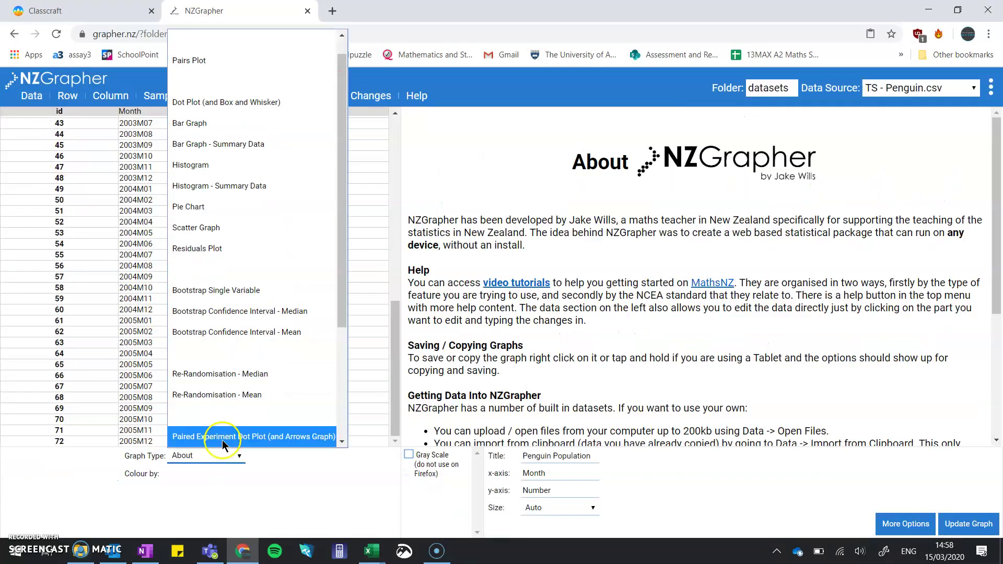
scroll(224, 376, "down", 3)
left_click(214, 374)
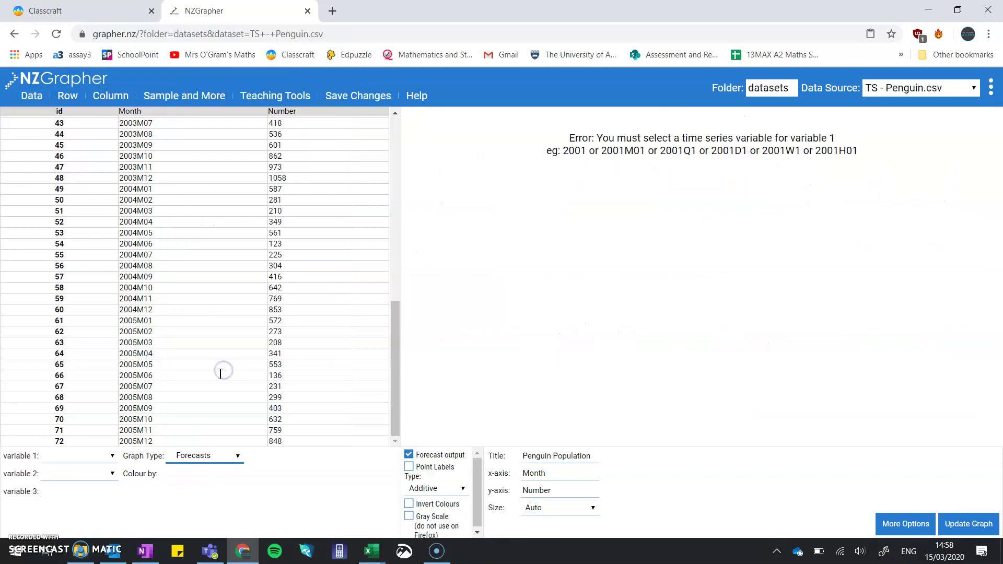
Step: Set variable 1 to Month and variable 2 to Number, with Forecast output unticked
left_click(101, 456)
left_click(77, 491)
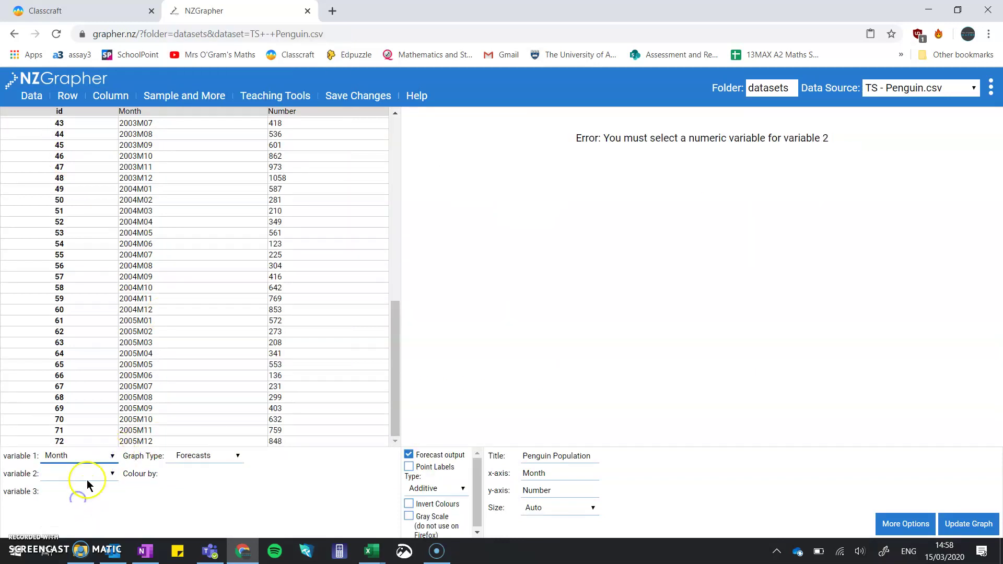
left_click(87, 484)
left_click(80, 456)
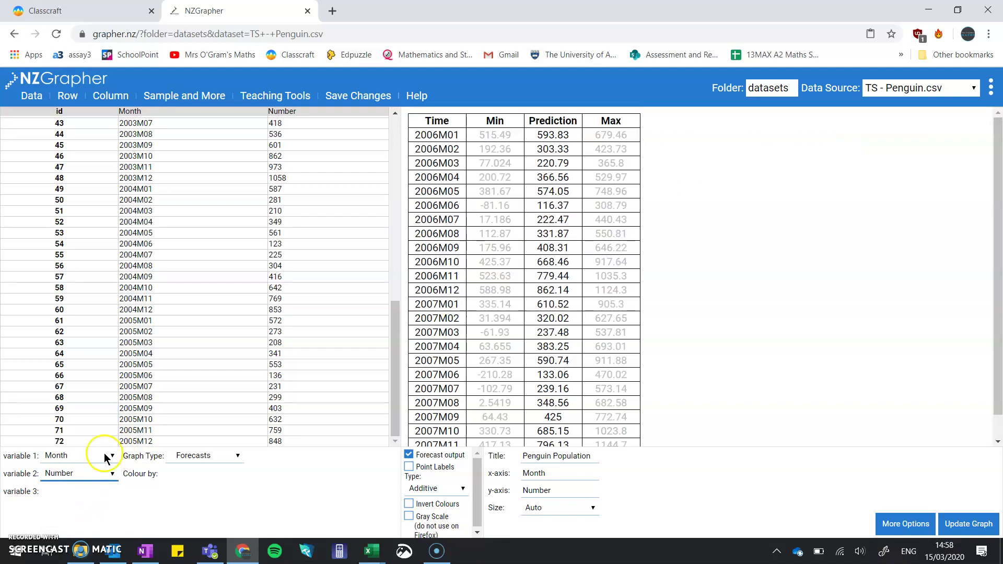
left_click(409, 455)
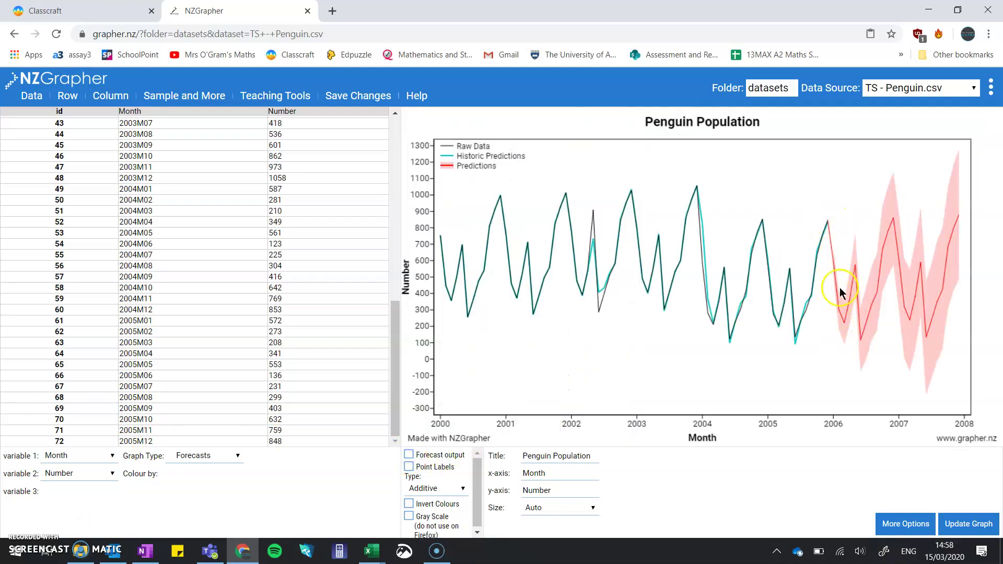
Step: Show the forecast table and select from the Time header through the 2006M12 Max cell
left_click(409, 455)
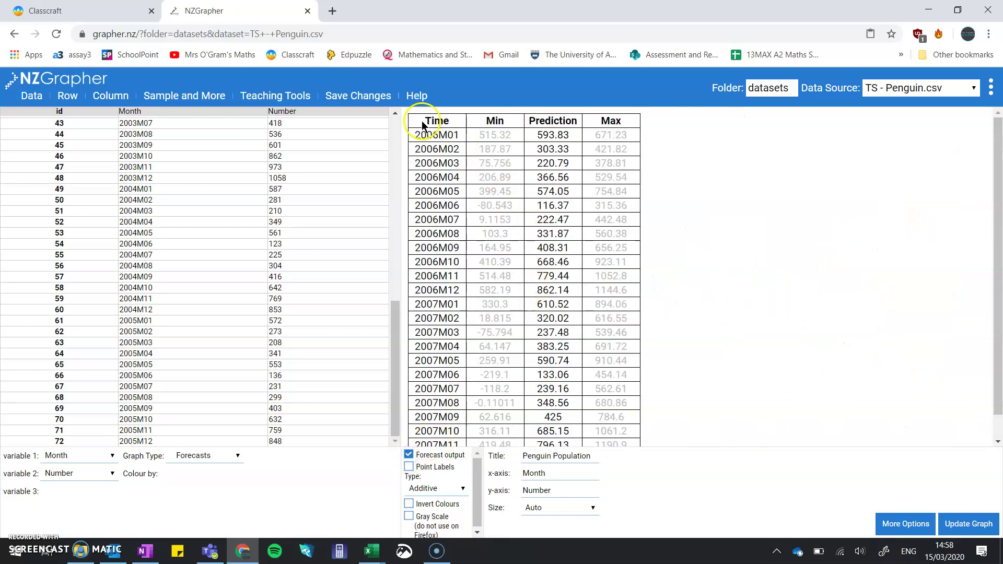
left_click_drag(422, 125, 635, 251)
left_click(409, 454)
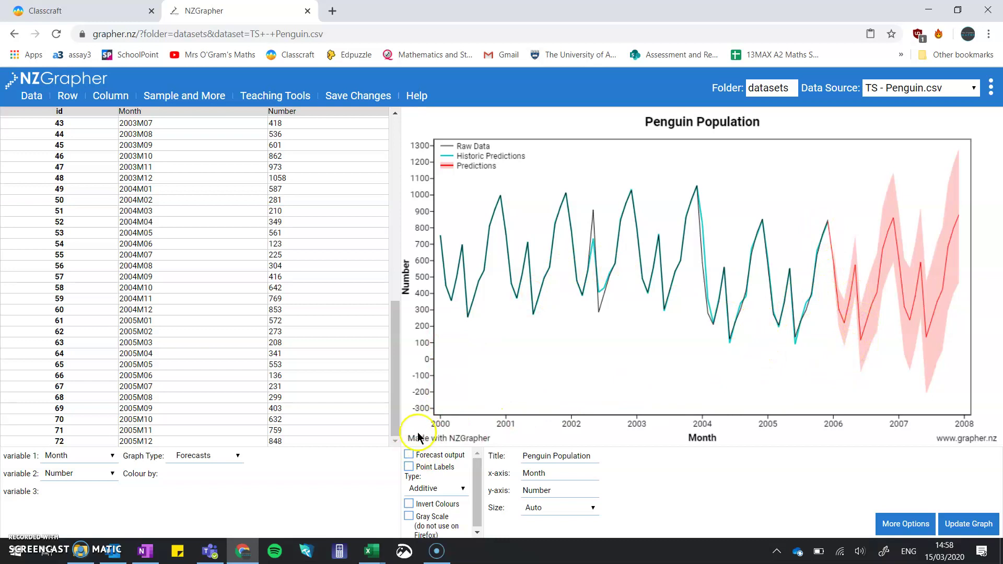
left_click(410, 454)
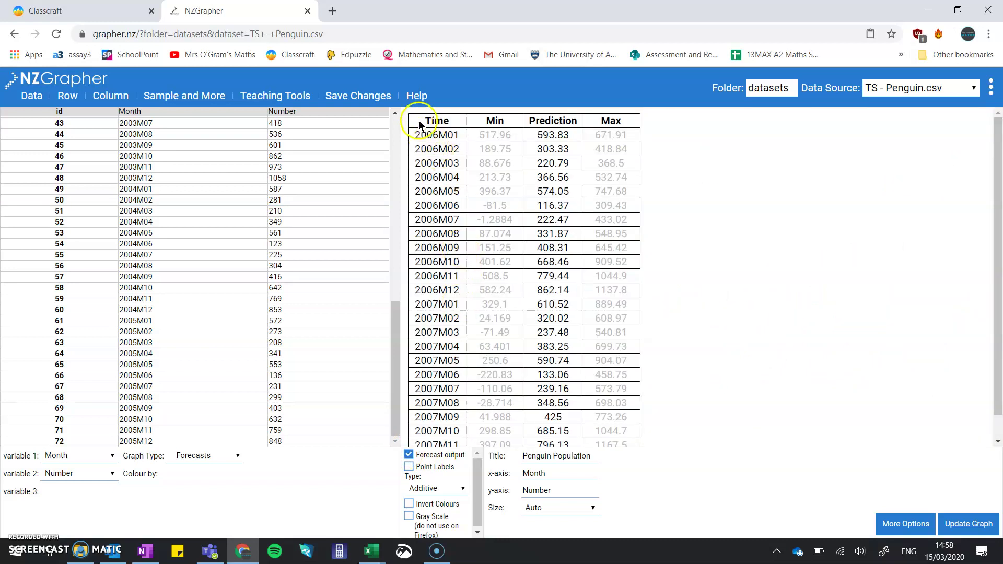
left_click_drag(419, 119, 630, 292)
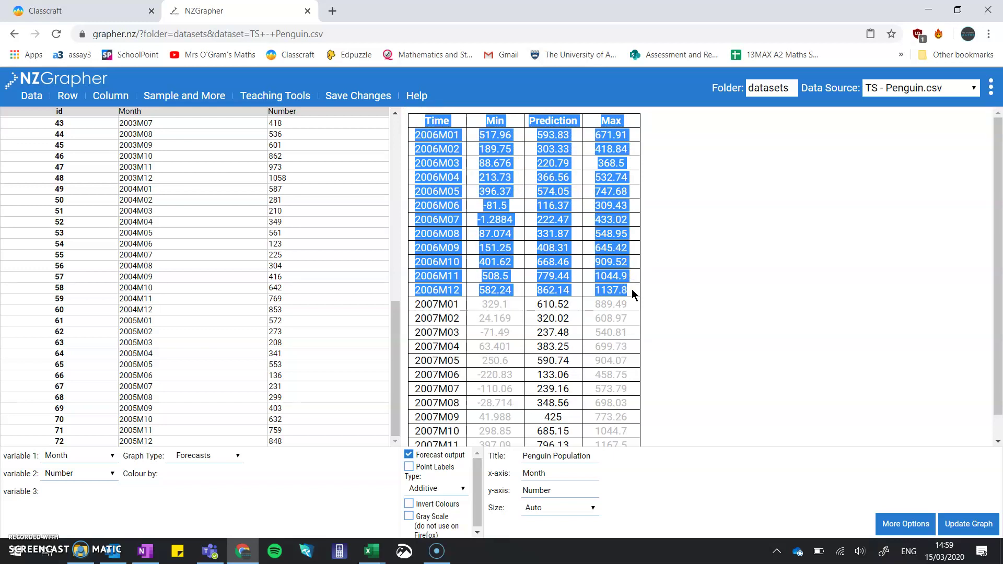
left_click(436, 551)
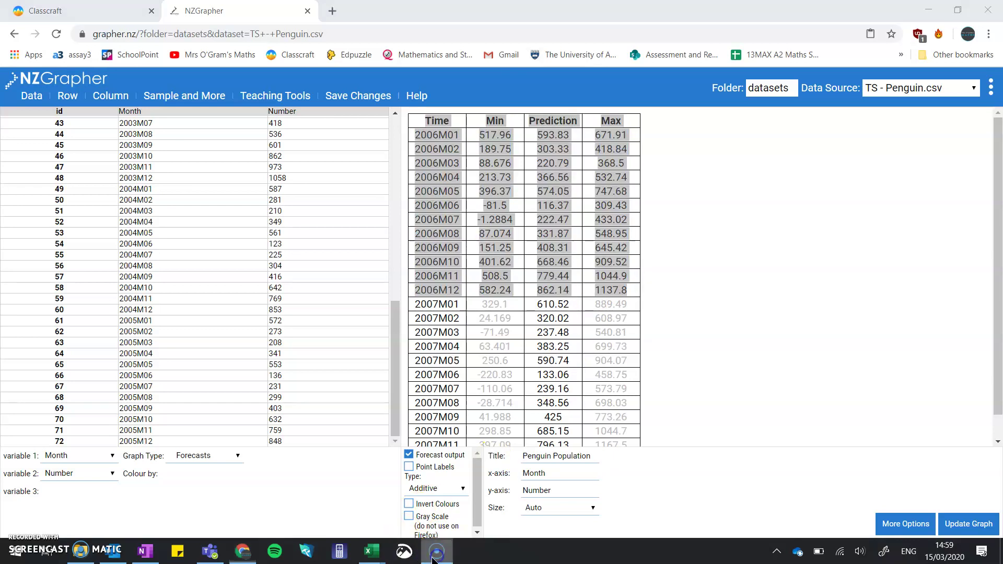
Step: In OneNote, tick 2006M01 through 2006M06 as within the 95% limits
left_click(141, 525)
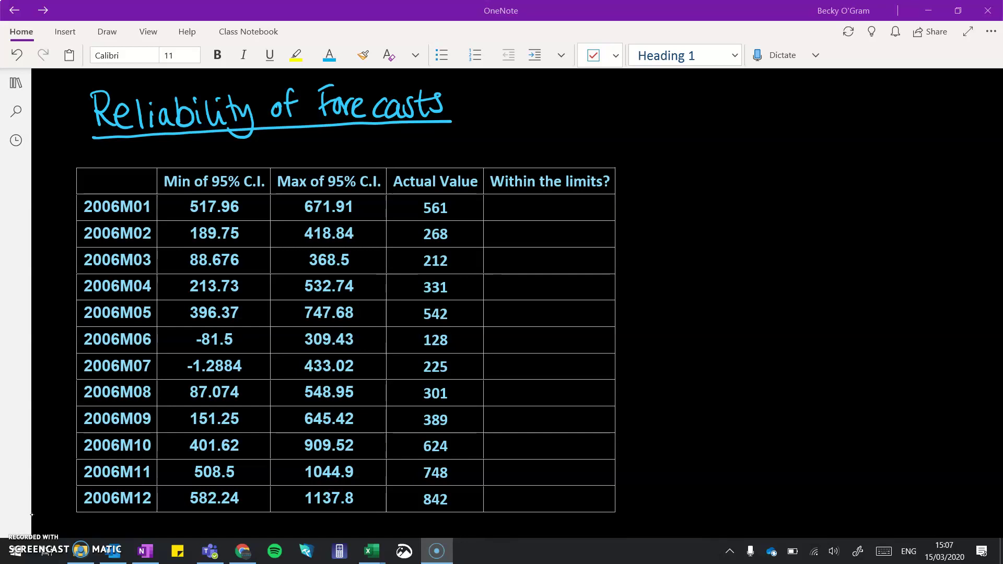
left_click_drag(538, 209, 557, 202)
left_click_drag(541, 234, 557, 226)
left_click_drag(540, 261, 557, 255)
left_click_drag(544, 288, 561, 281)
left_click_drag(540, 309, 559, 301)
left_click_drag(535, 339, 555, 330)
Step: Tick 2006M07 through 2006M12 as within the 95% limits
left_click_drag(539, 368, 558, 359)
left_click_drag(537, 392, 552, 386)
left_click_drag(537, 418, 554, 410)
left_click_drag(535, 447, 553, 437)
left_click_drag(534, 471, 552, 462)
left_click_drag(536, 497, 553, 487)
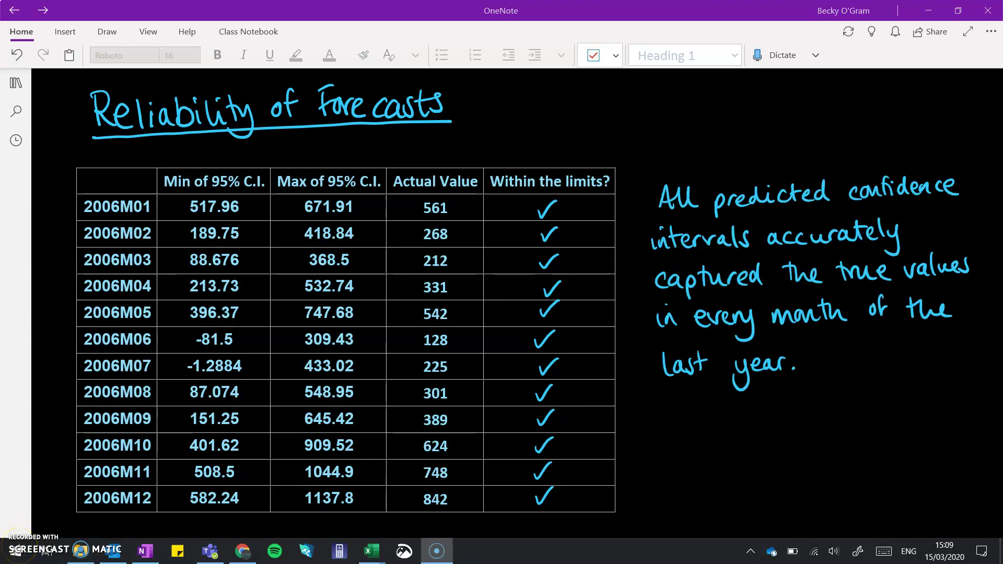
left_click(107, 32)
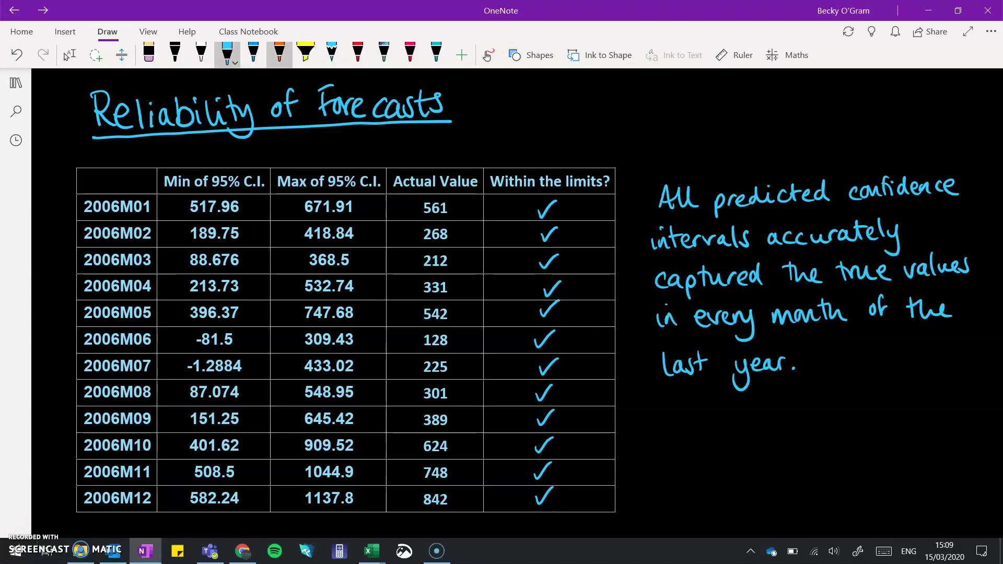
left_click(228, 53)
left_click(235, 141)
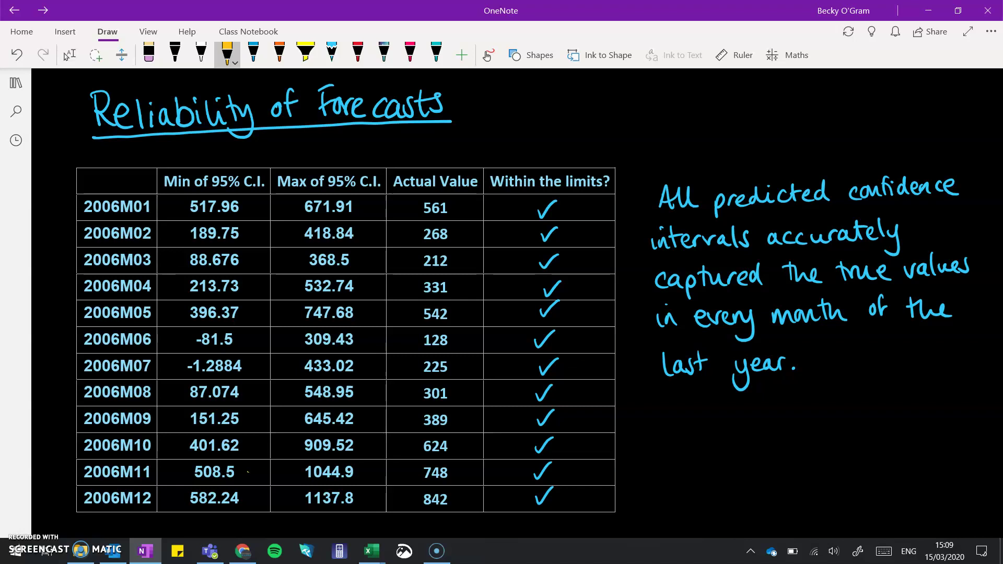
mouse_move(250, 472)
left_mouse_down()
mouse_move(289, 472)
mouse_move(254, 478)
left_mouse_up()
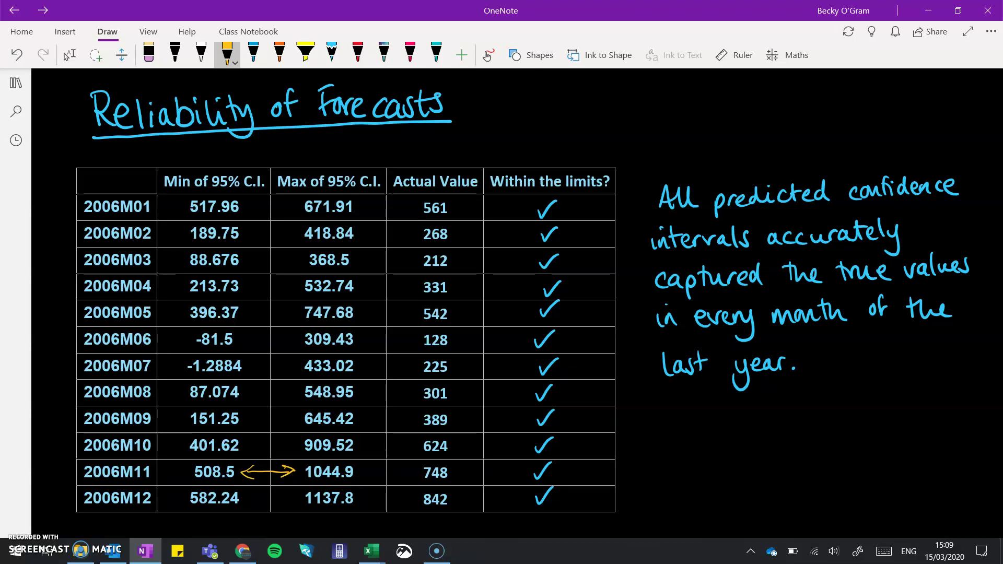
left_click_drag(296, 472, 240, 472)
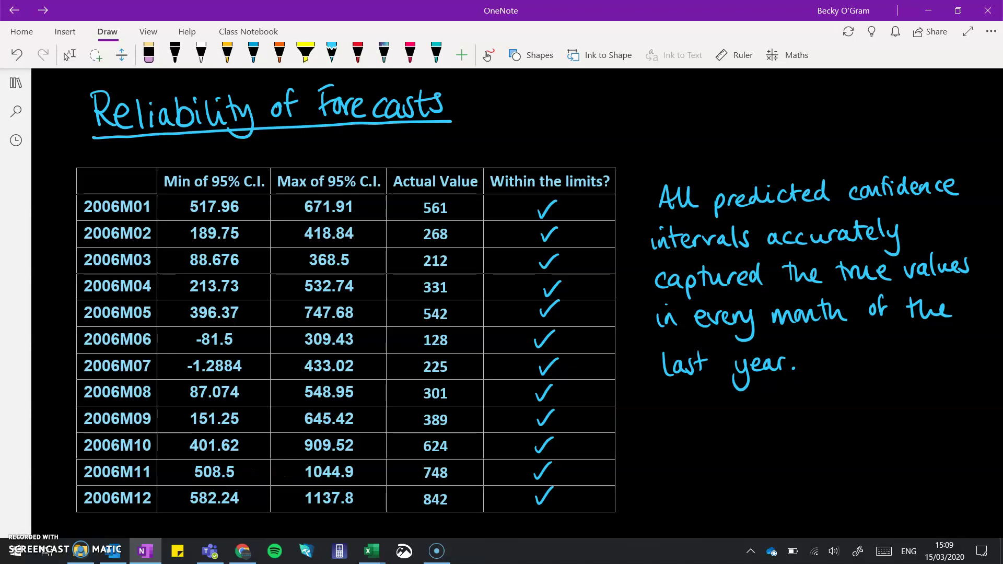